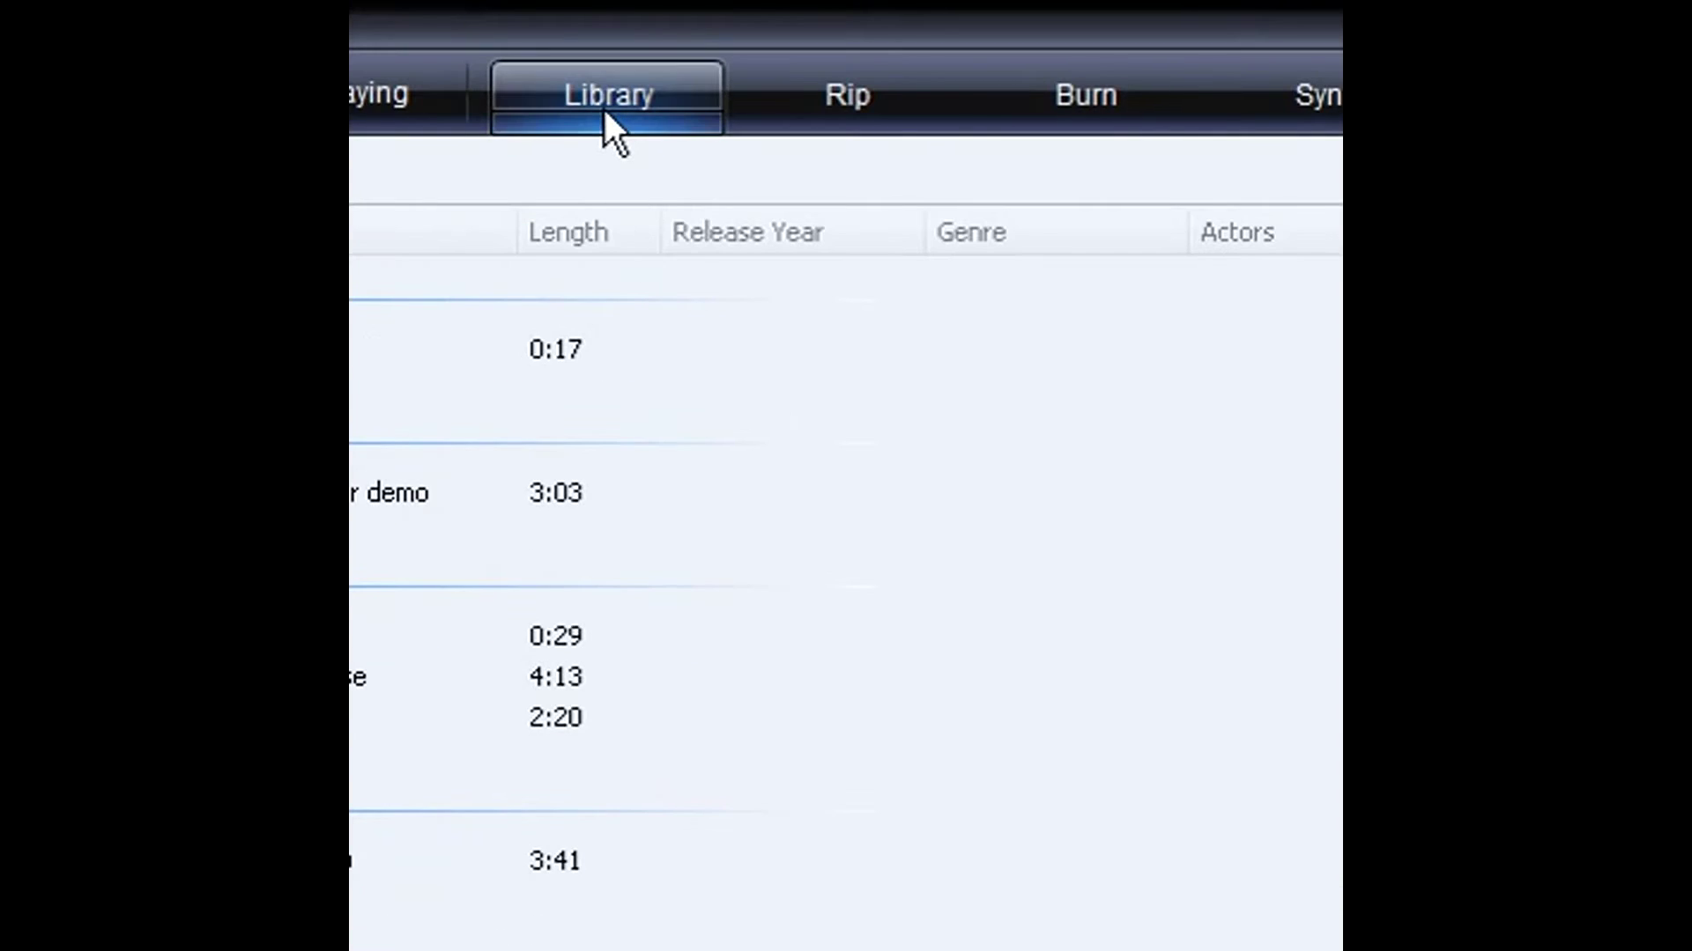
click(602, 96)
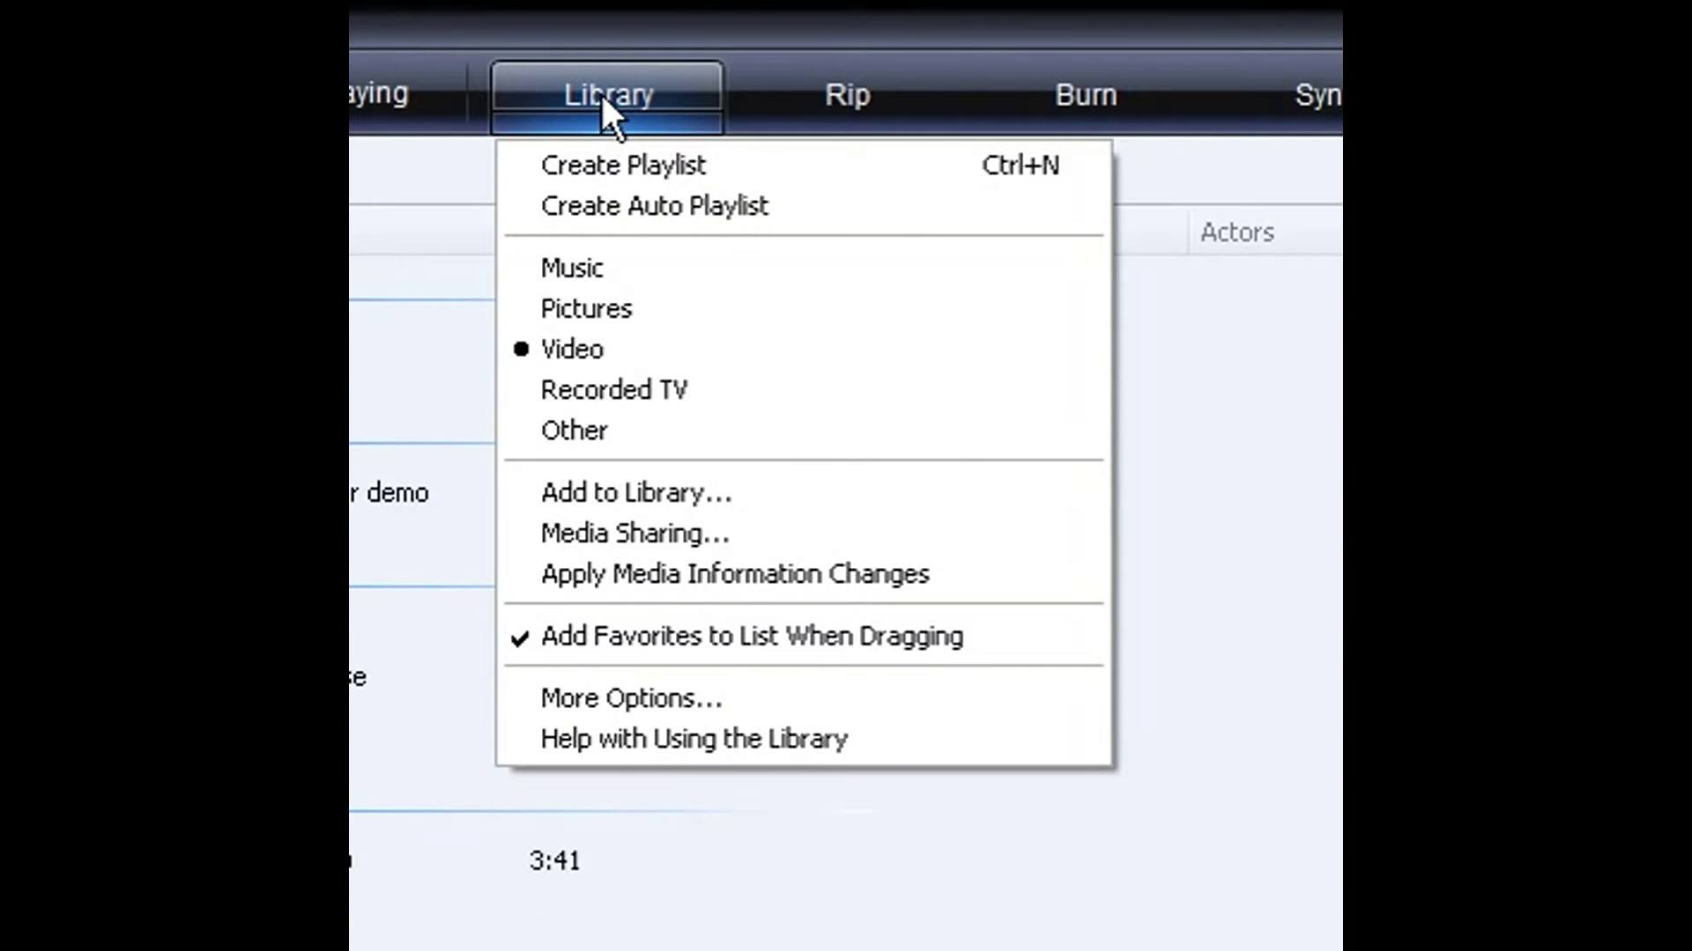
click(459, 35)
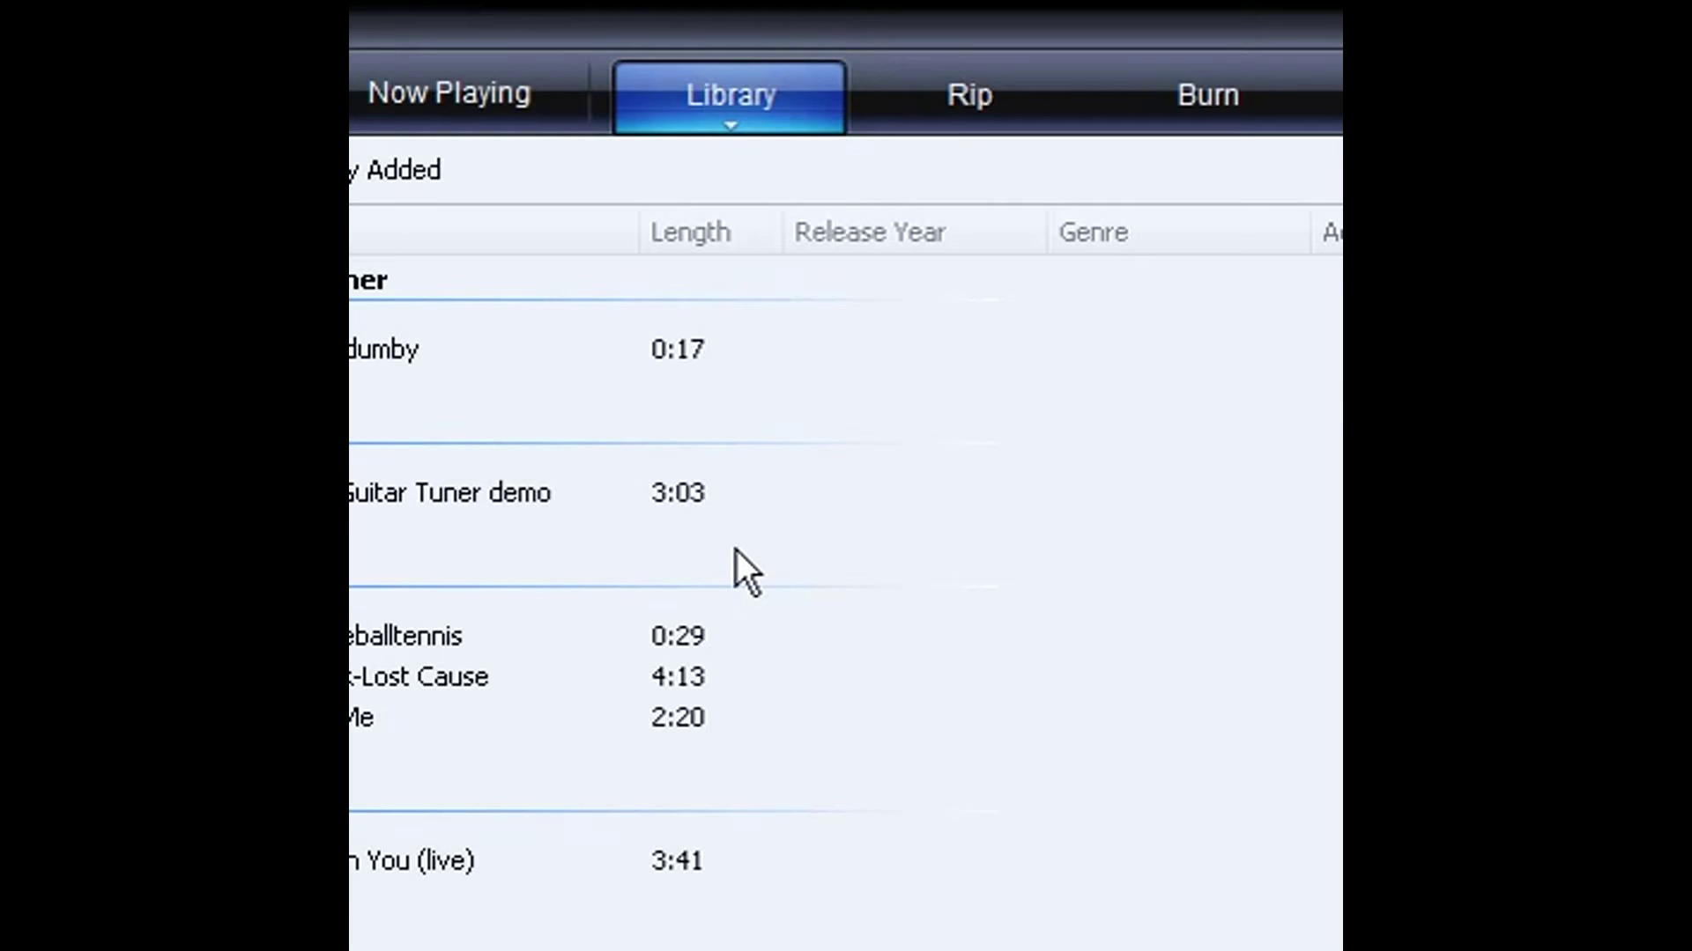
key(Tab)
key(Tab)
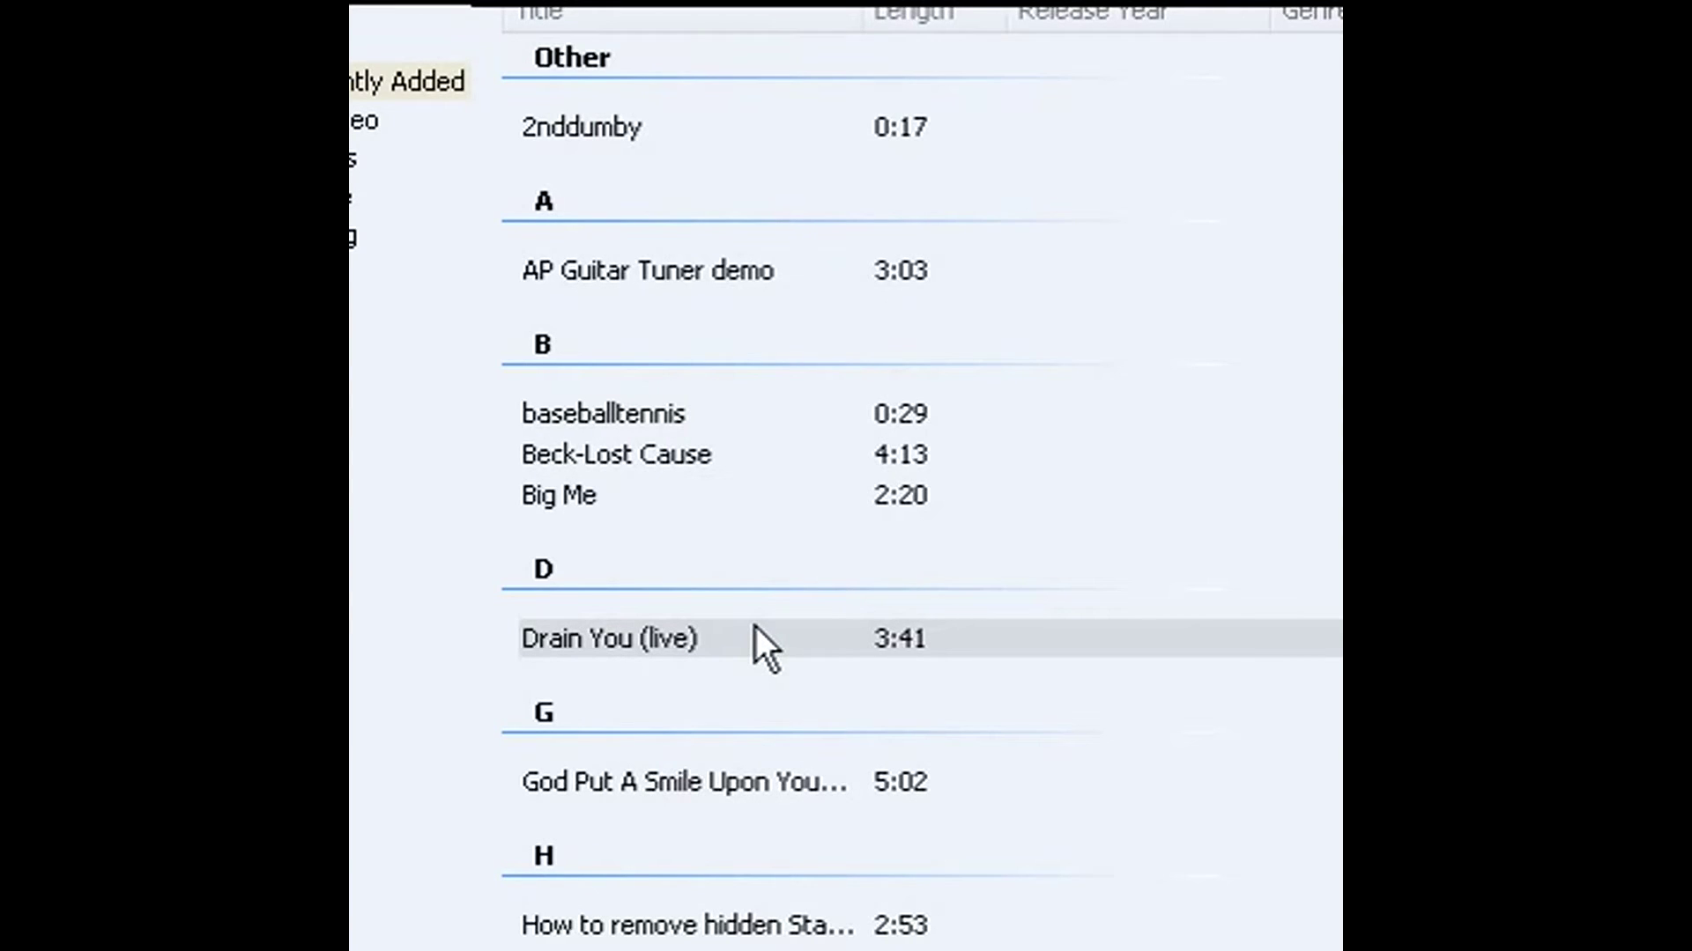
Open a Windows search for all files and folders and expand its additional search options
click(491, 912)
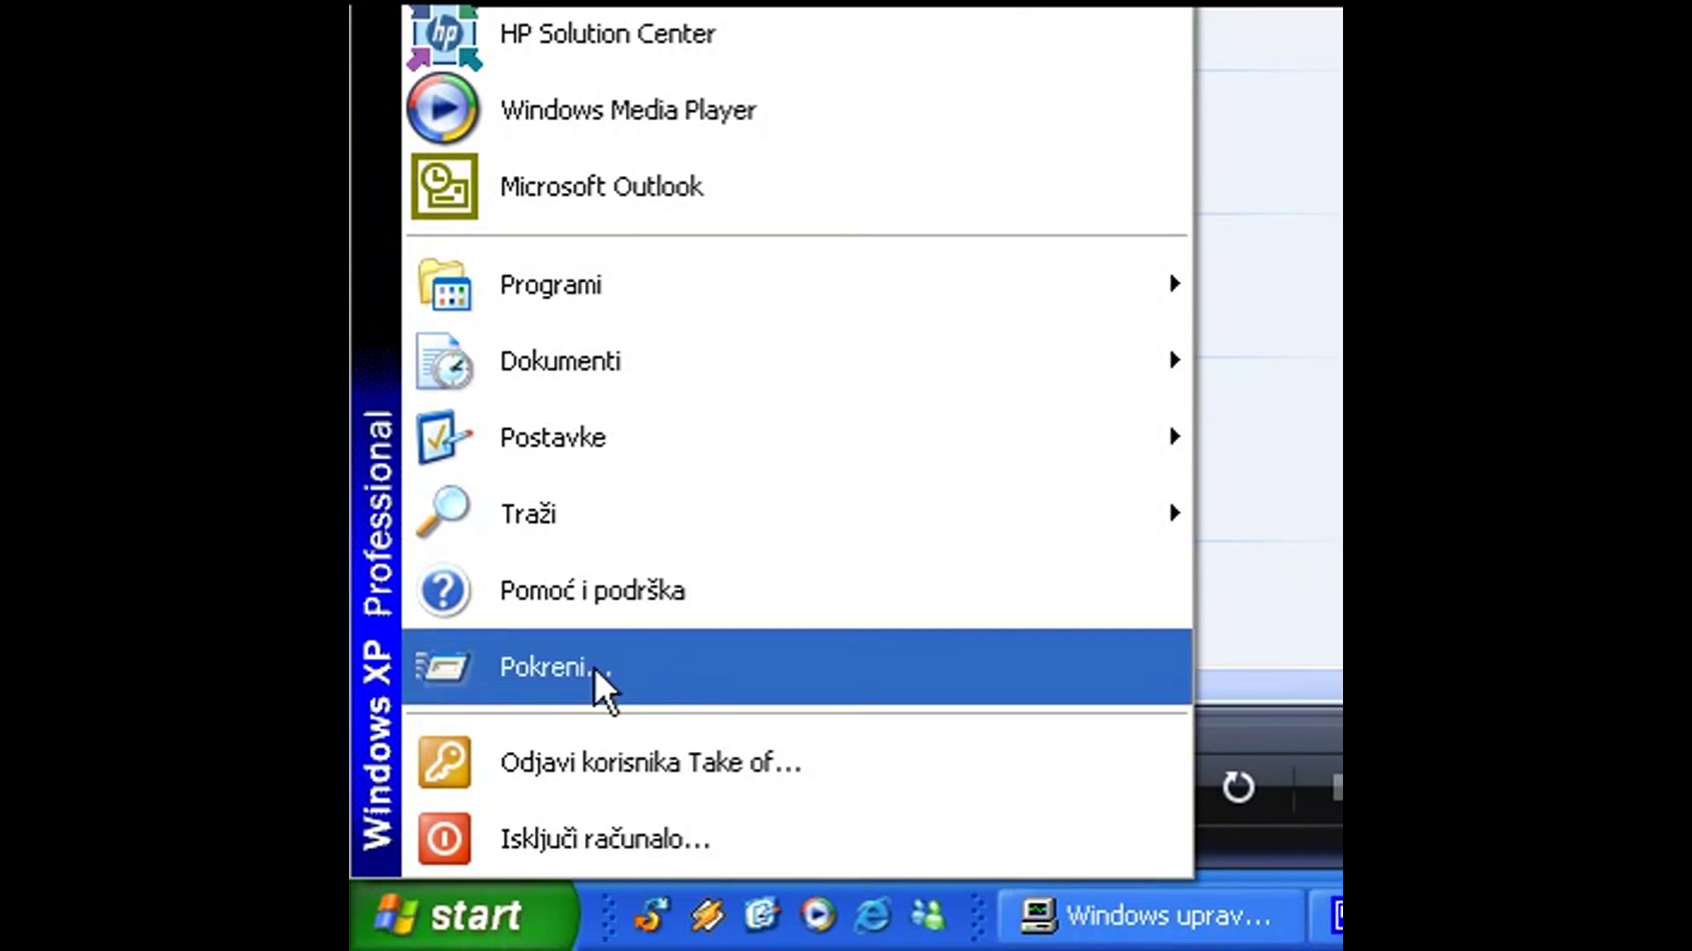
mouse_move(648, 529)
click(1260, 514)
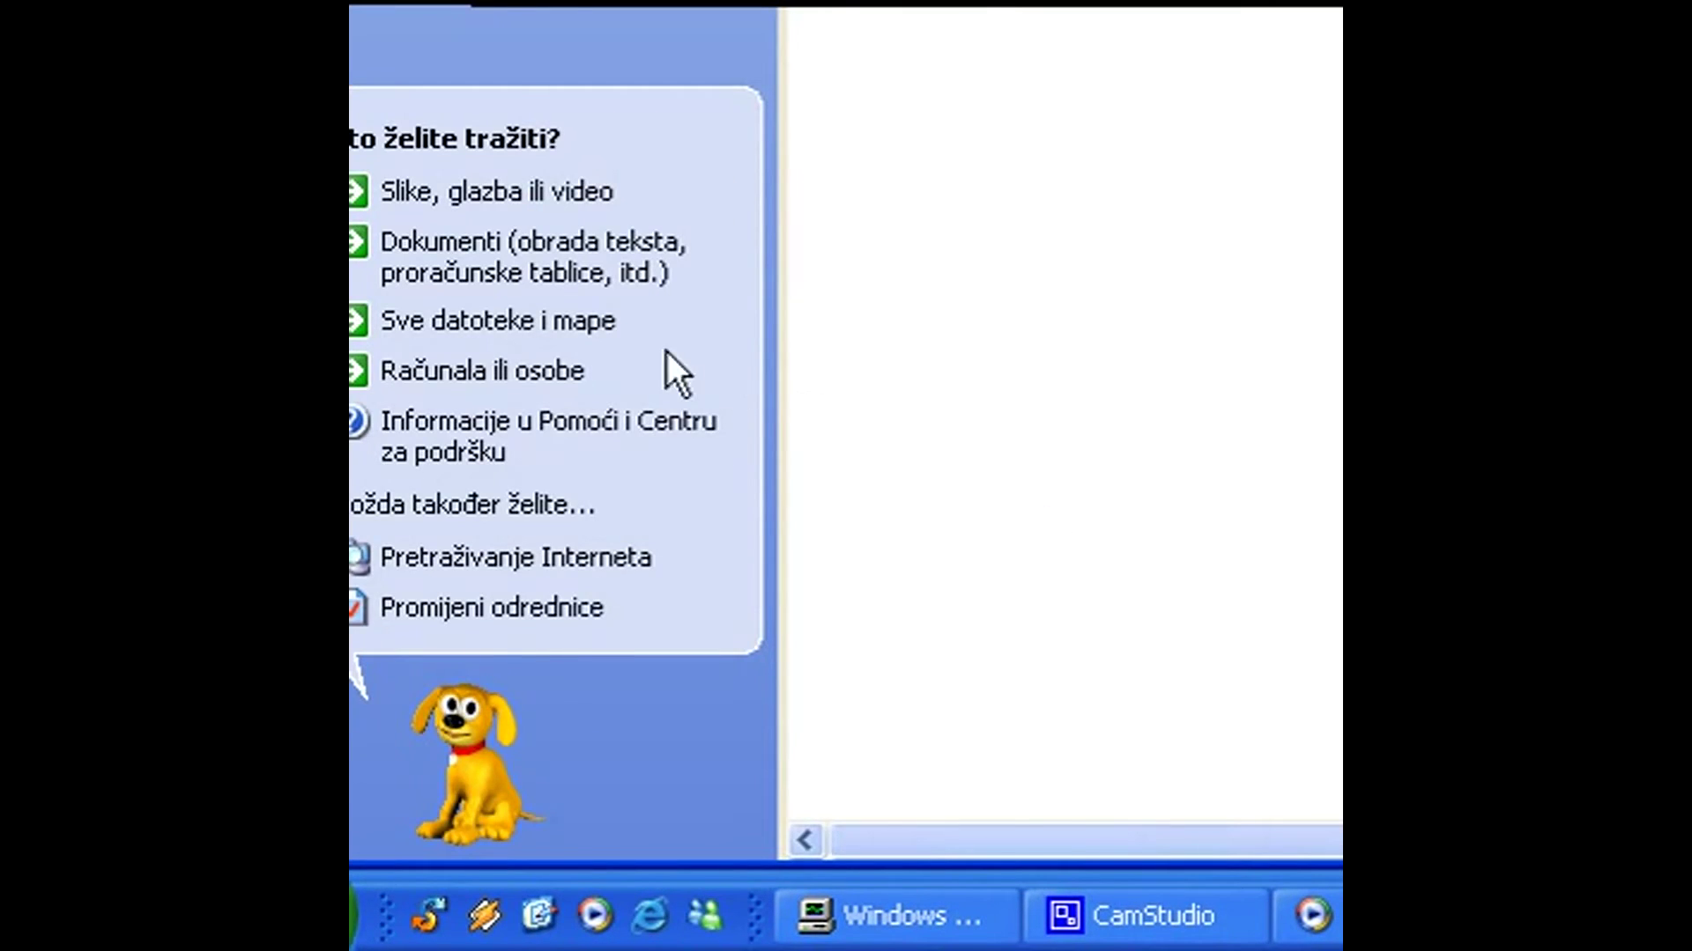
click(536, 323)
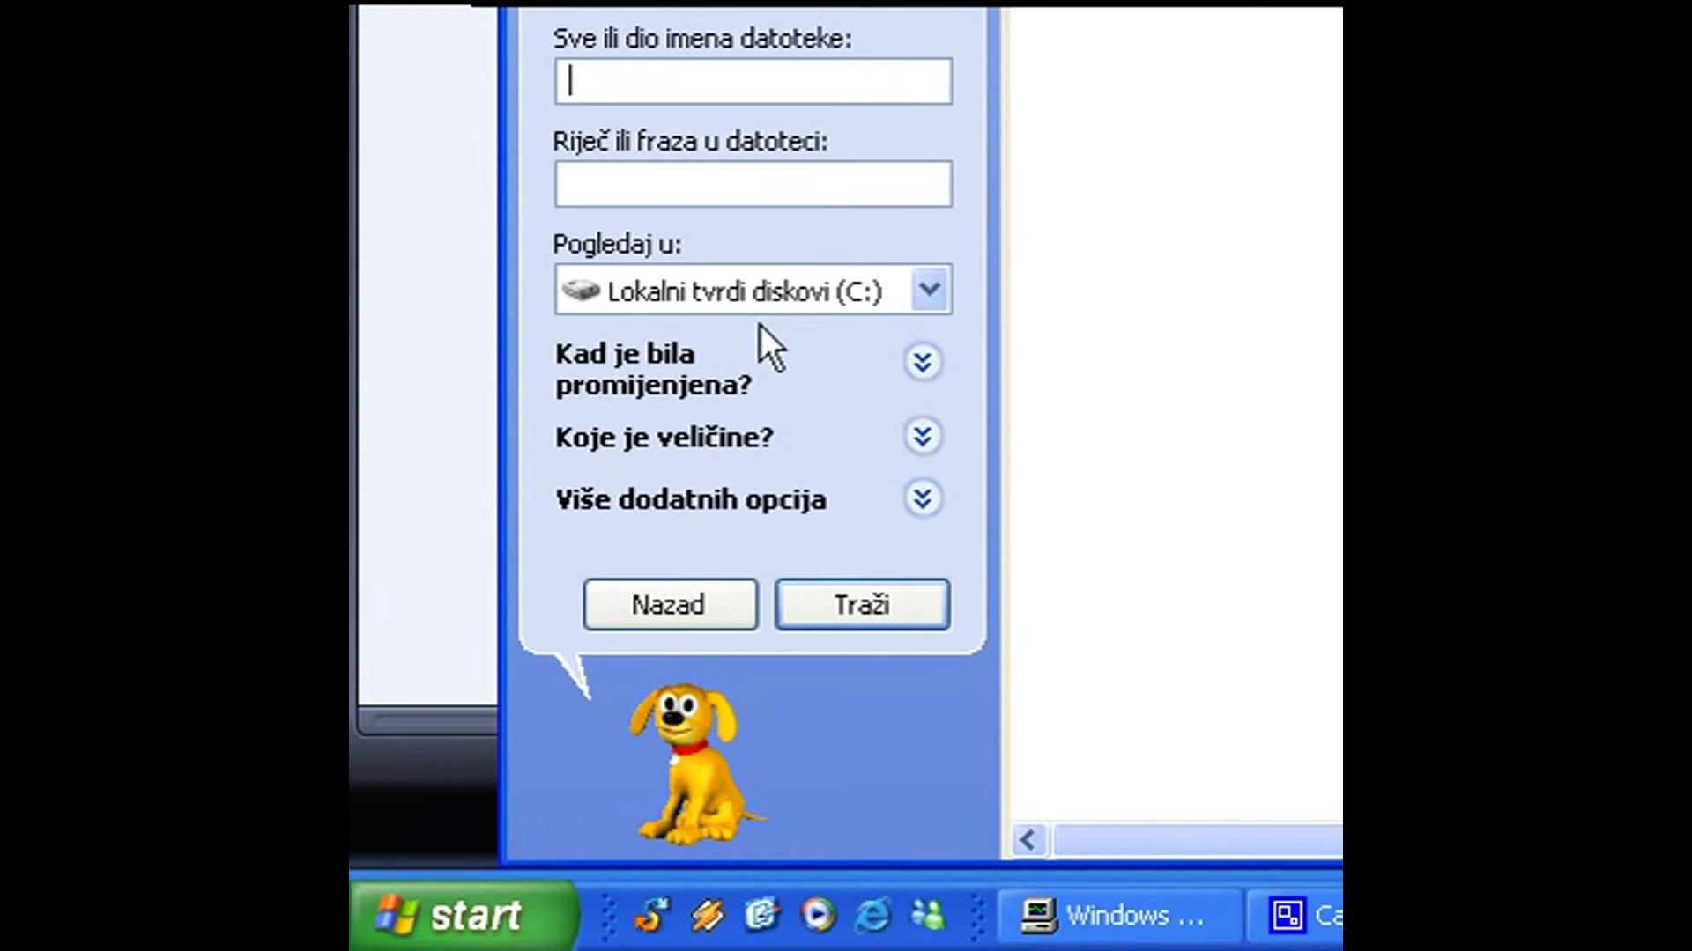
click(938, 514)
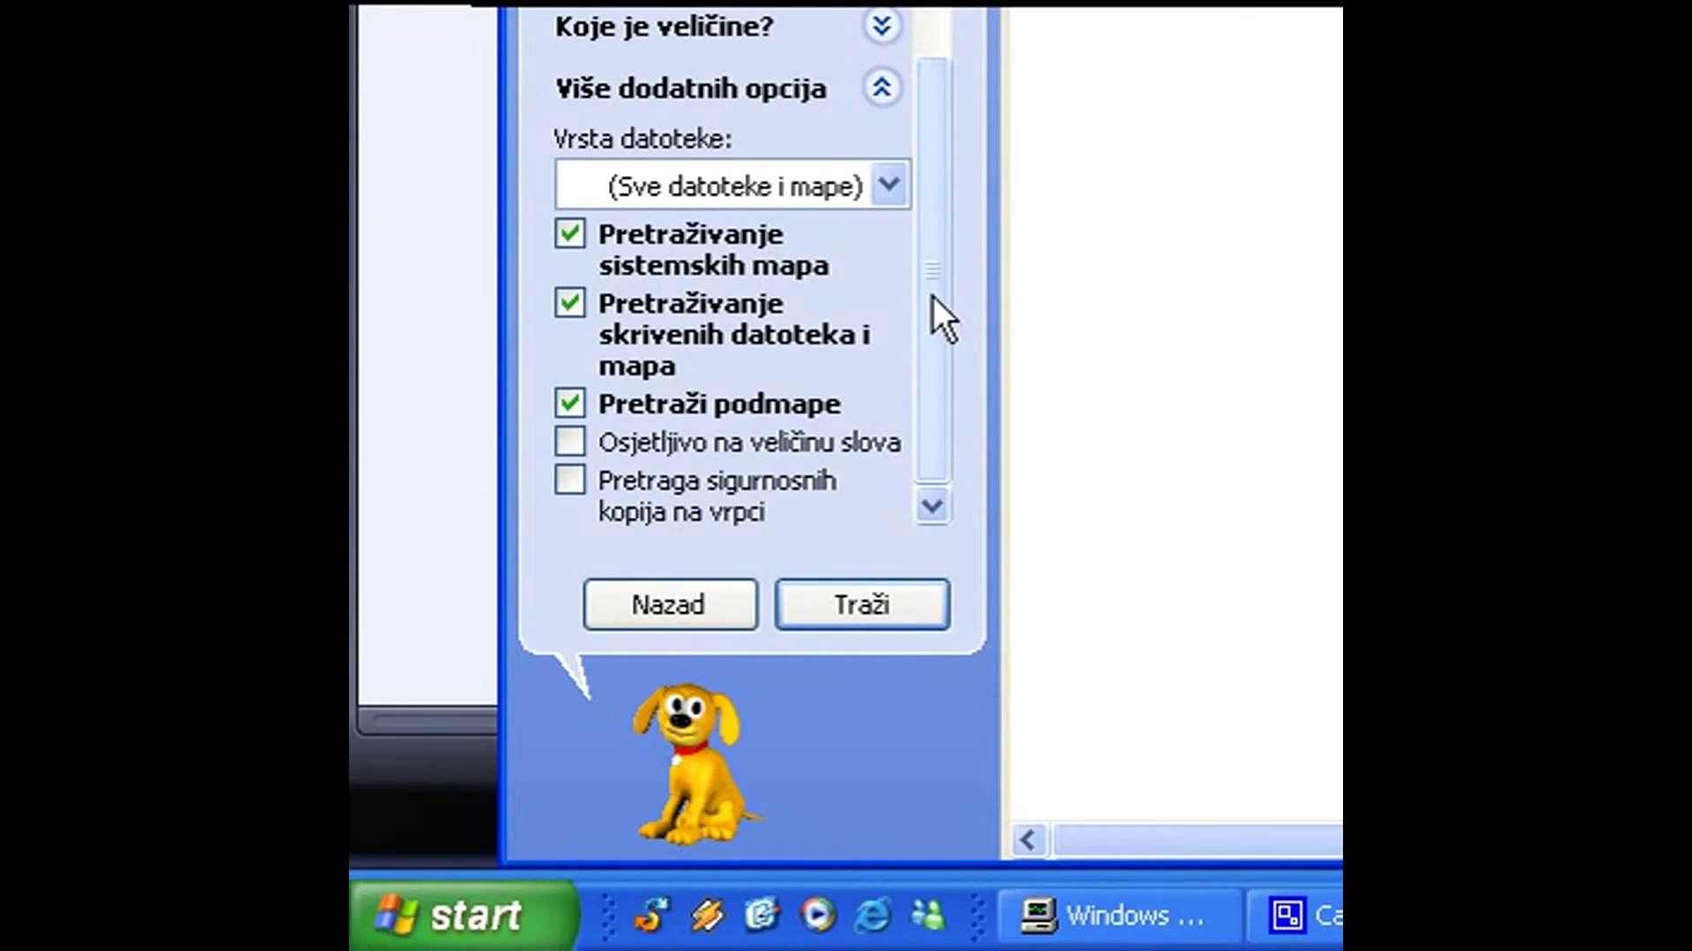
Search the local C: drive for files and folders with "microsoft" in their name
drag(933, 296, 927, 81)
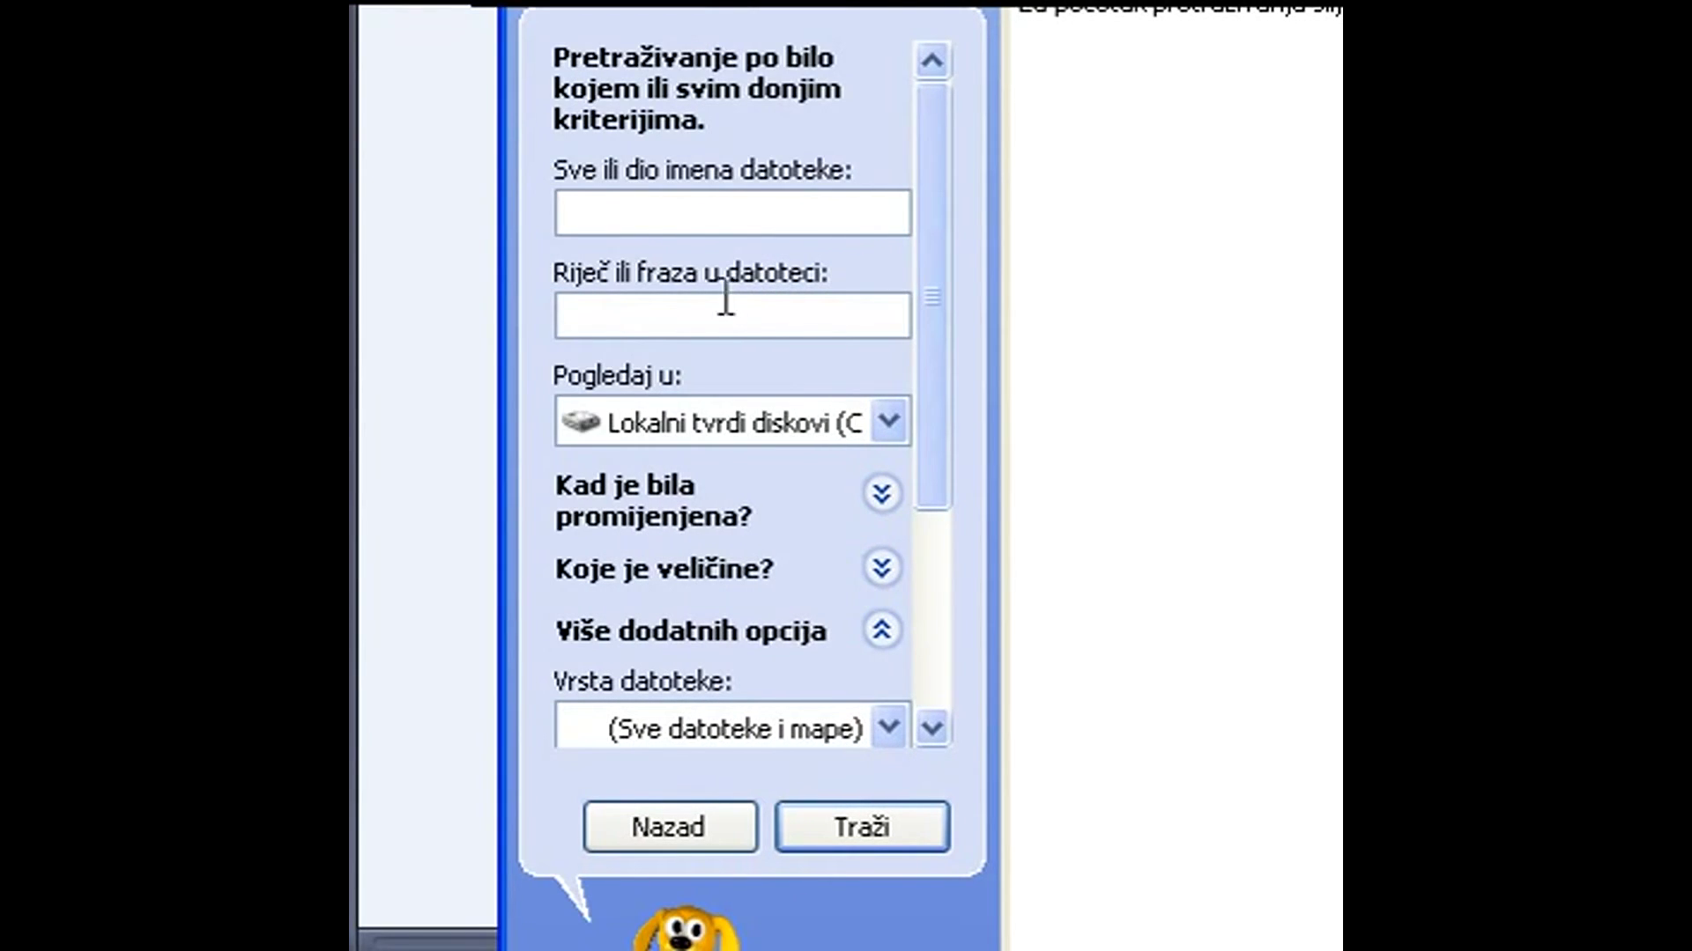
click(683, 223)
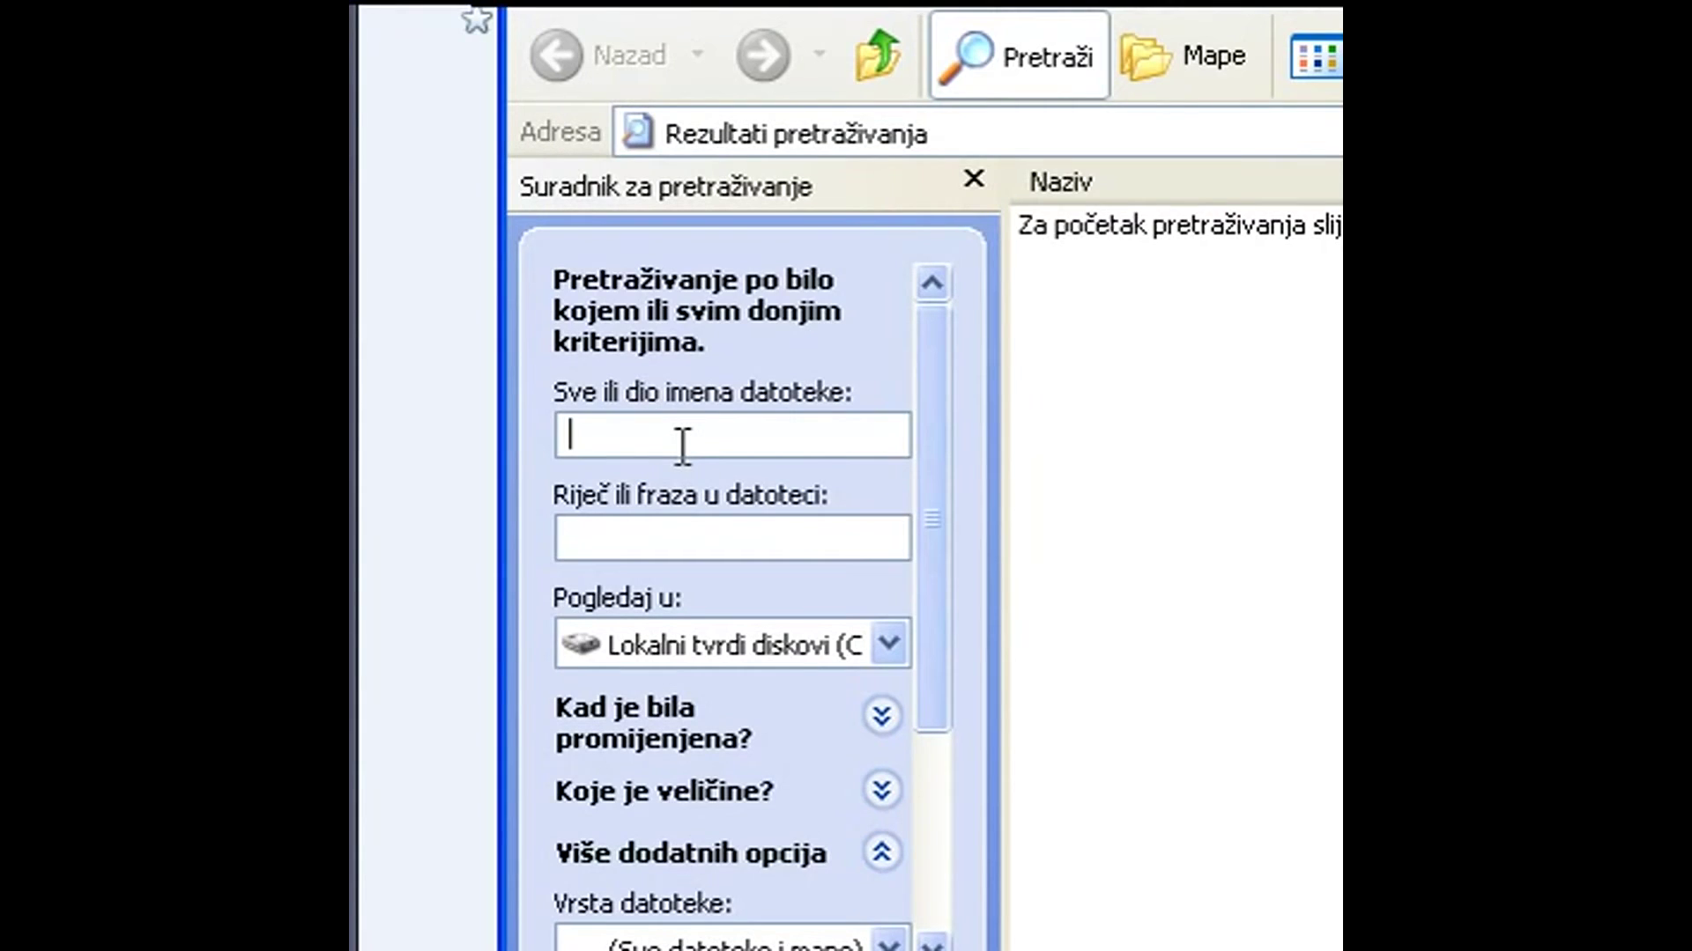
text(micr)
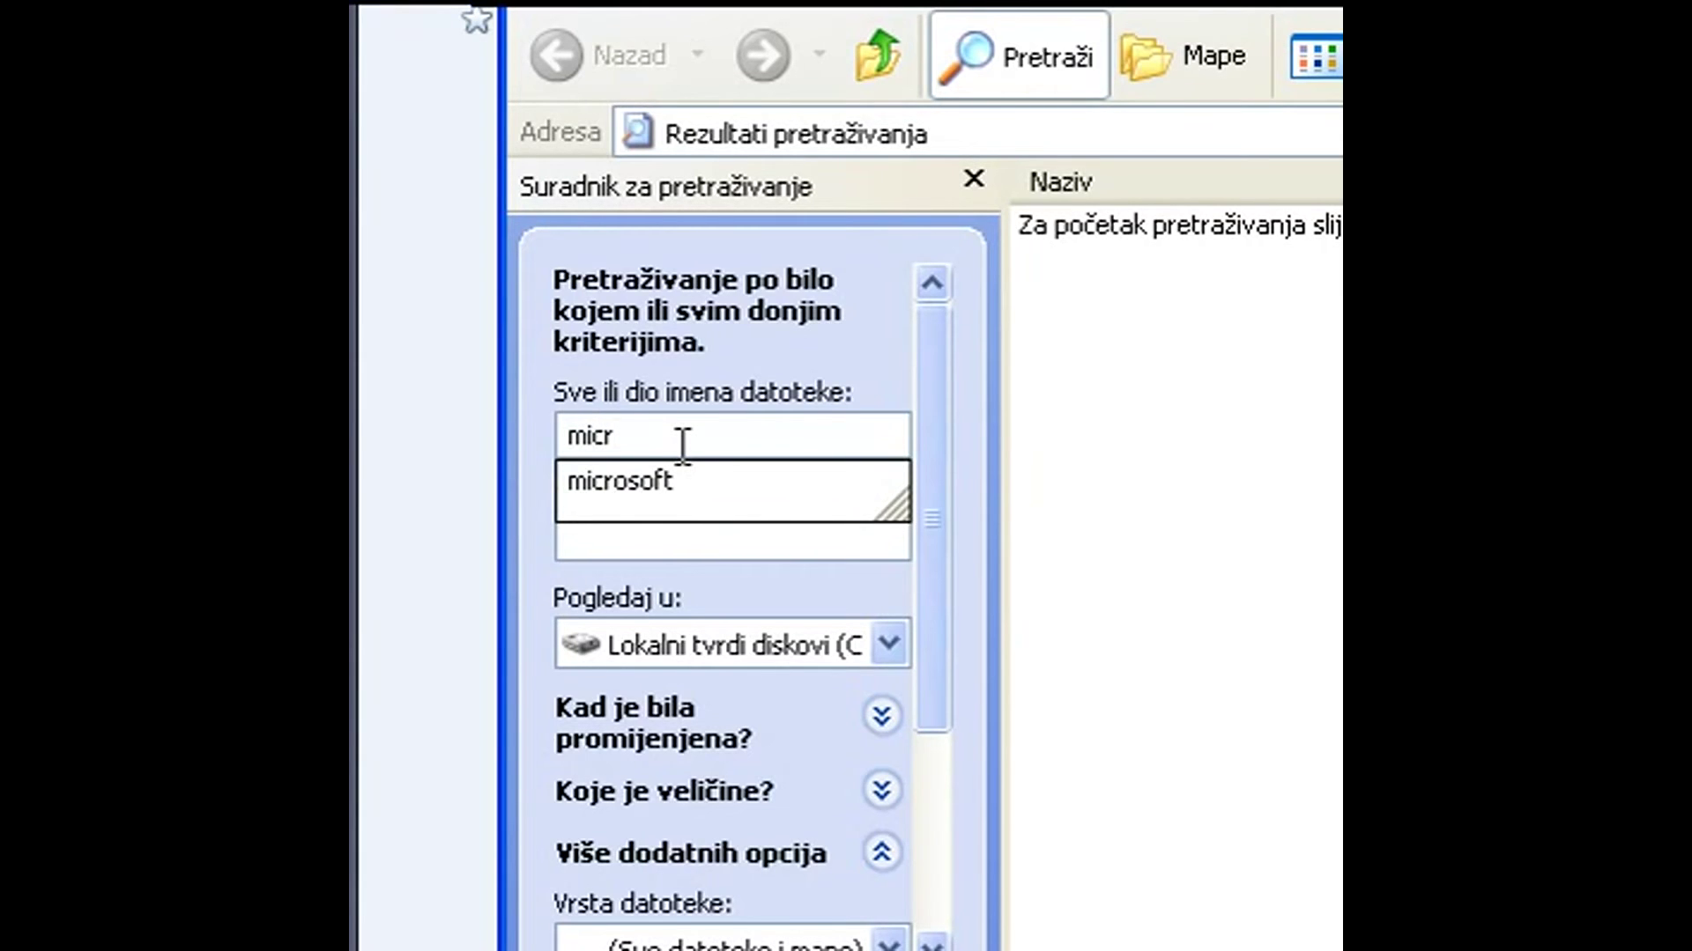
key(Down)
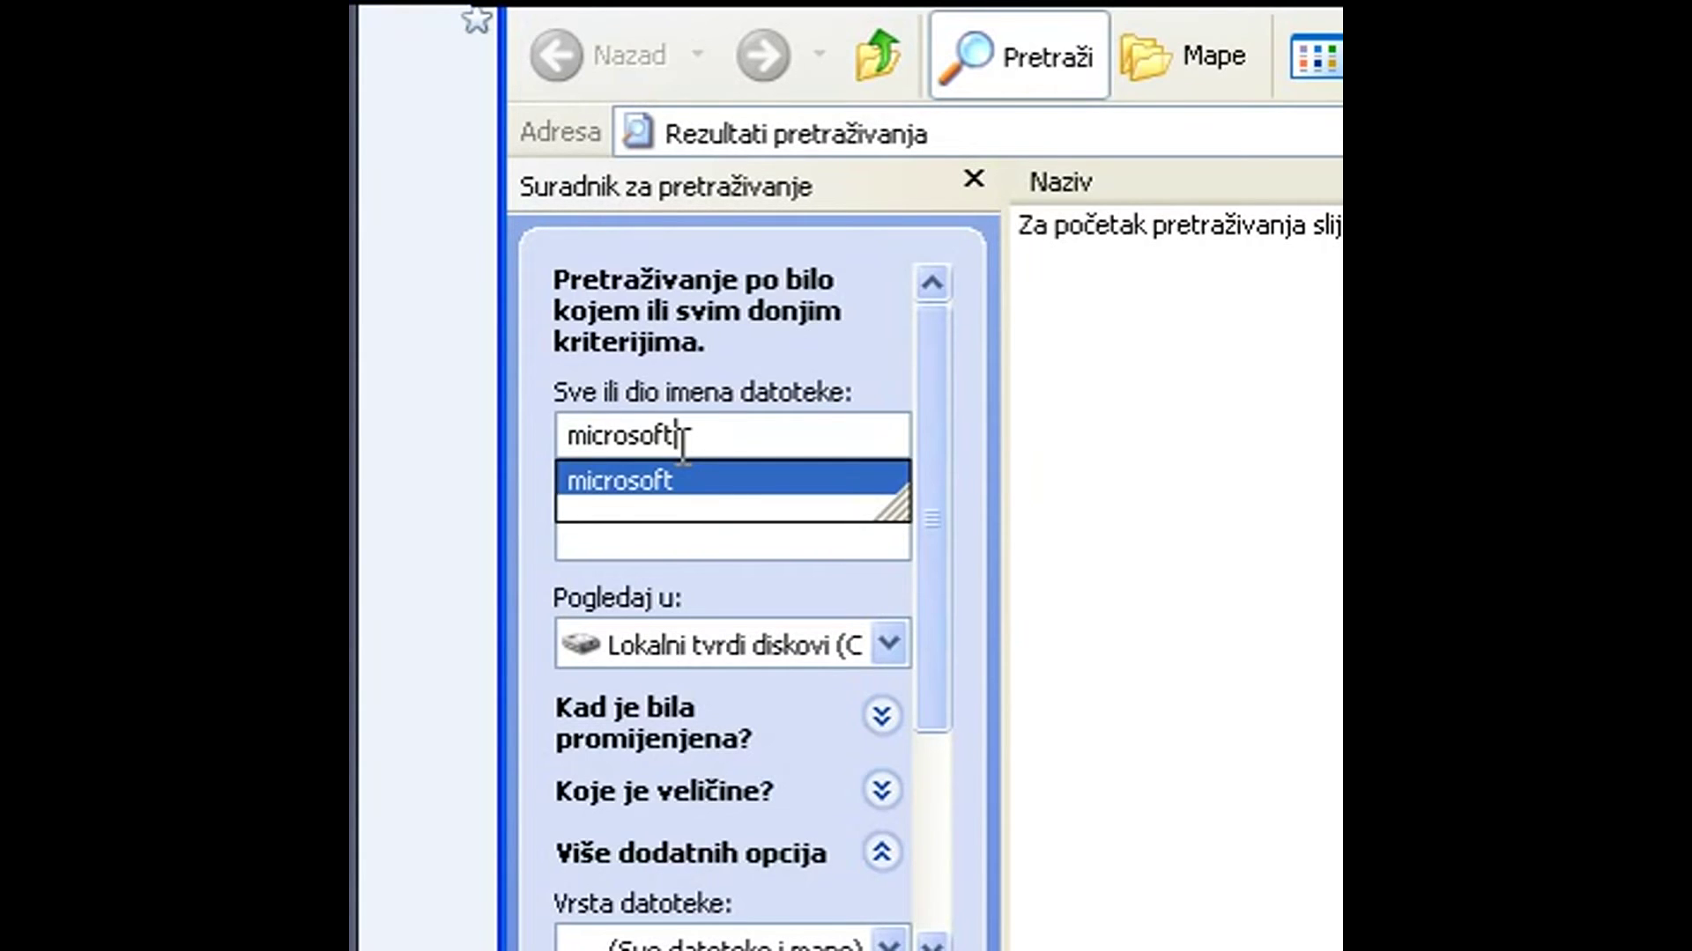
key(Return)
key(Return)
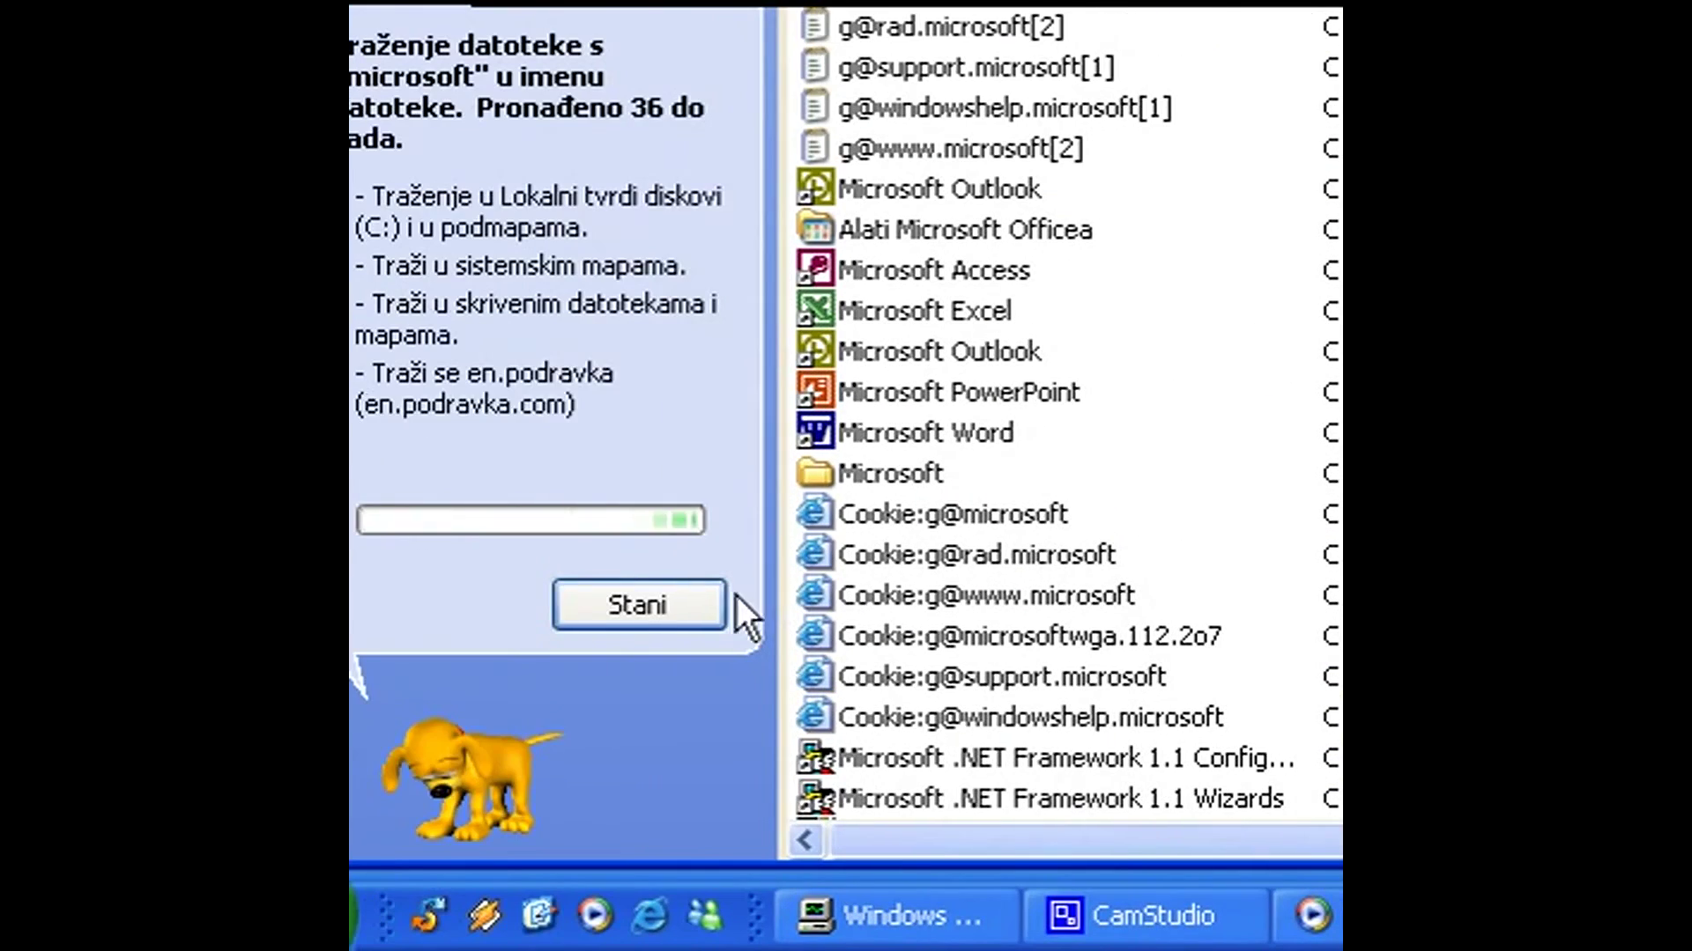
Maximize the search results window and open the Media Player1 folder inside the Microsoft folder from Local Settings\Application Data
click(491, 824)
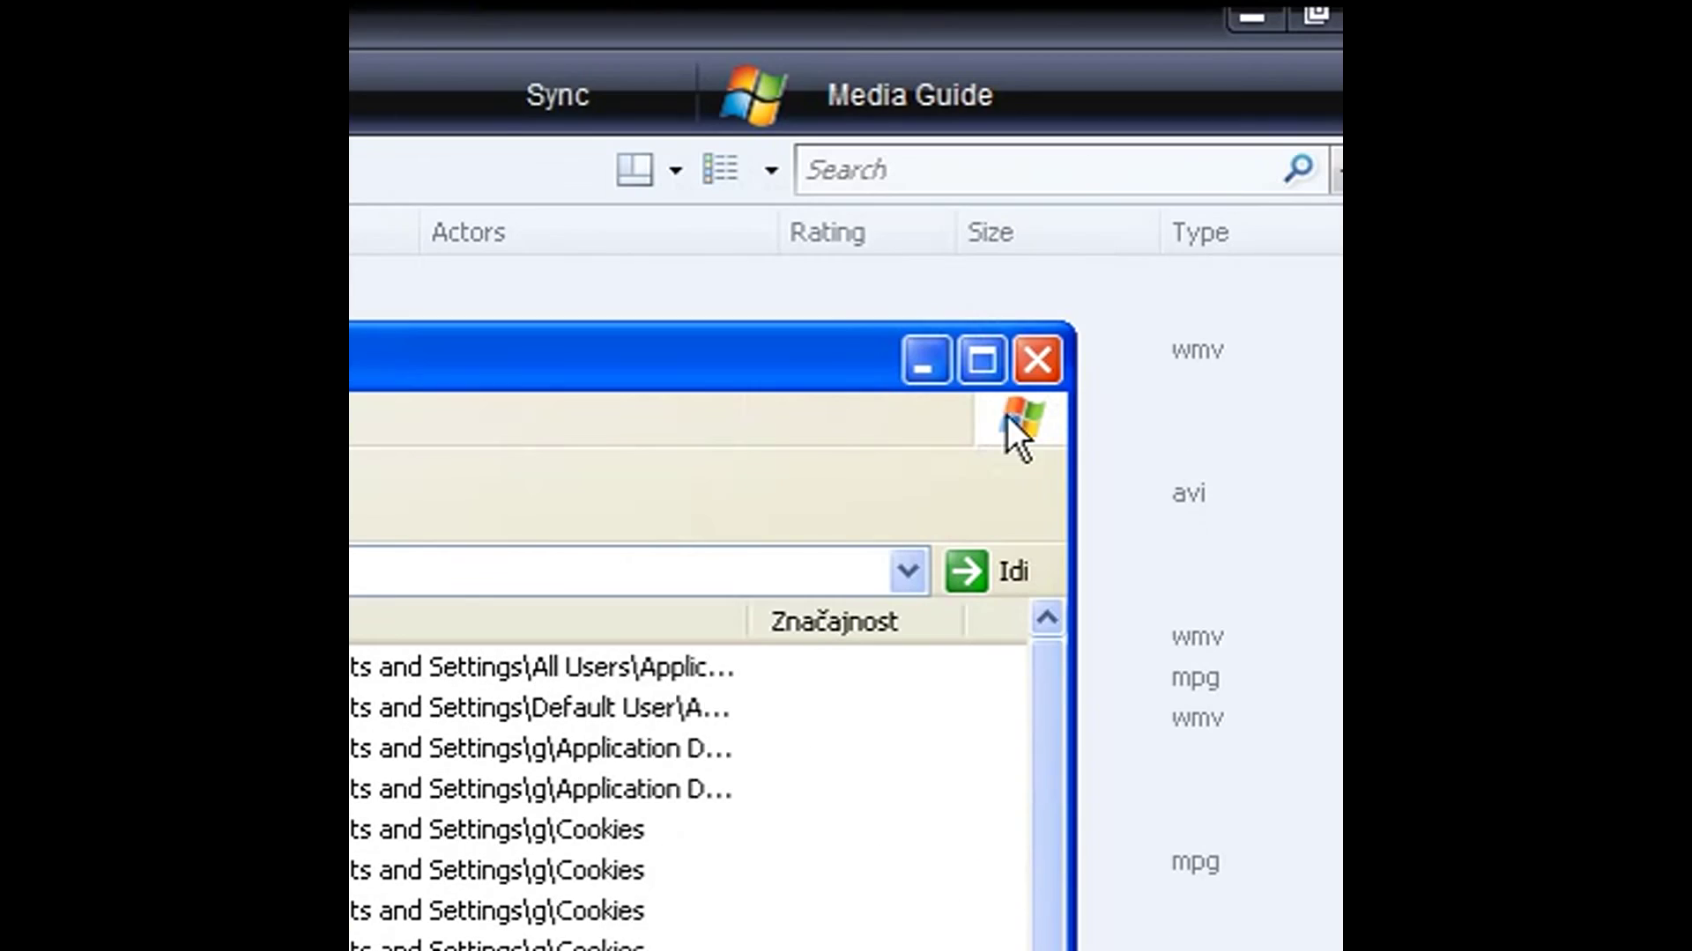
click(975, 355)
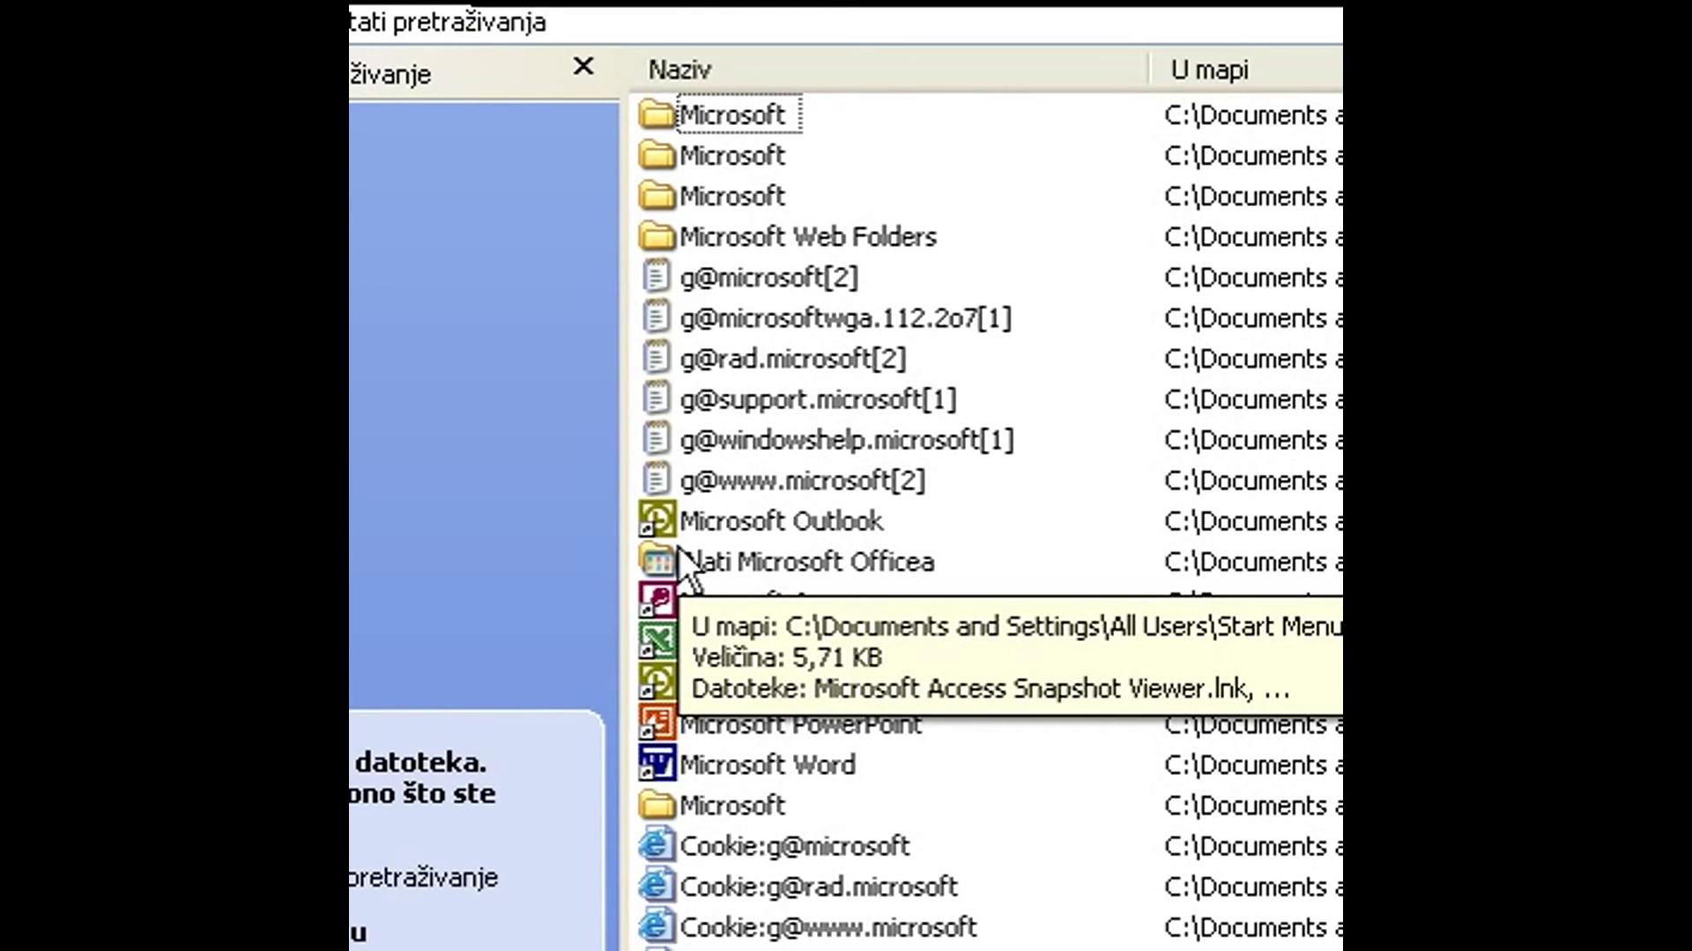
click(733, 808)
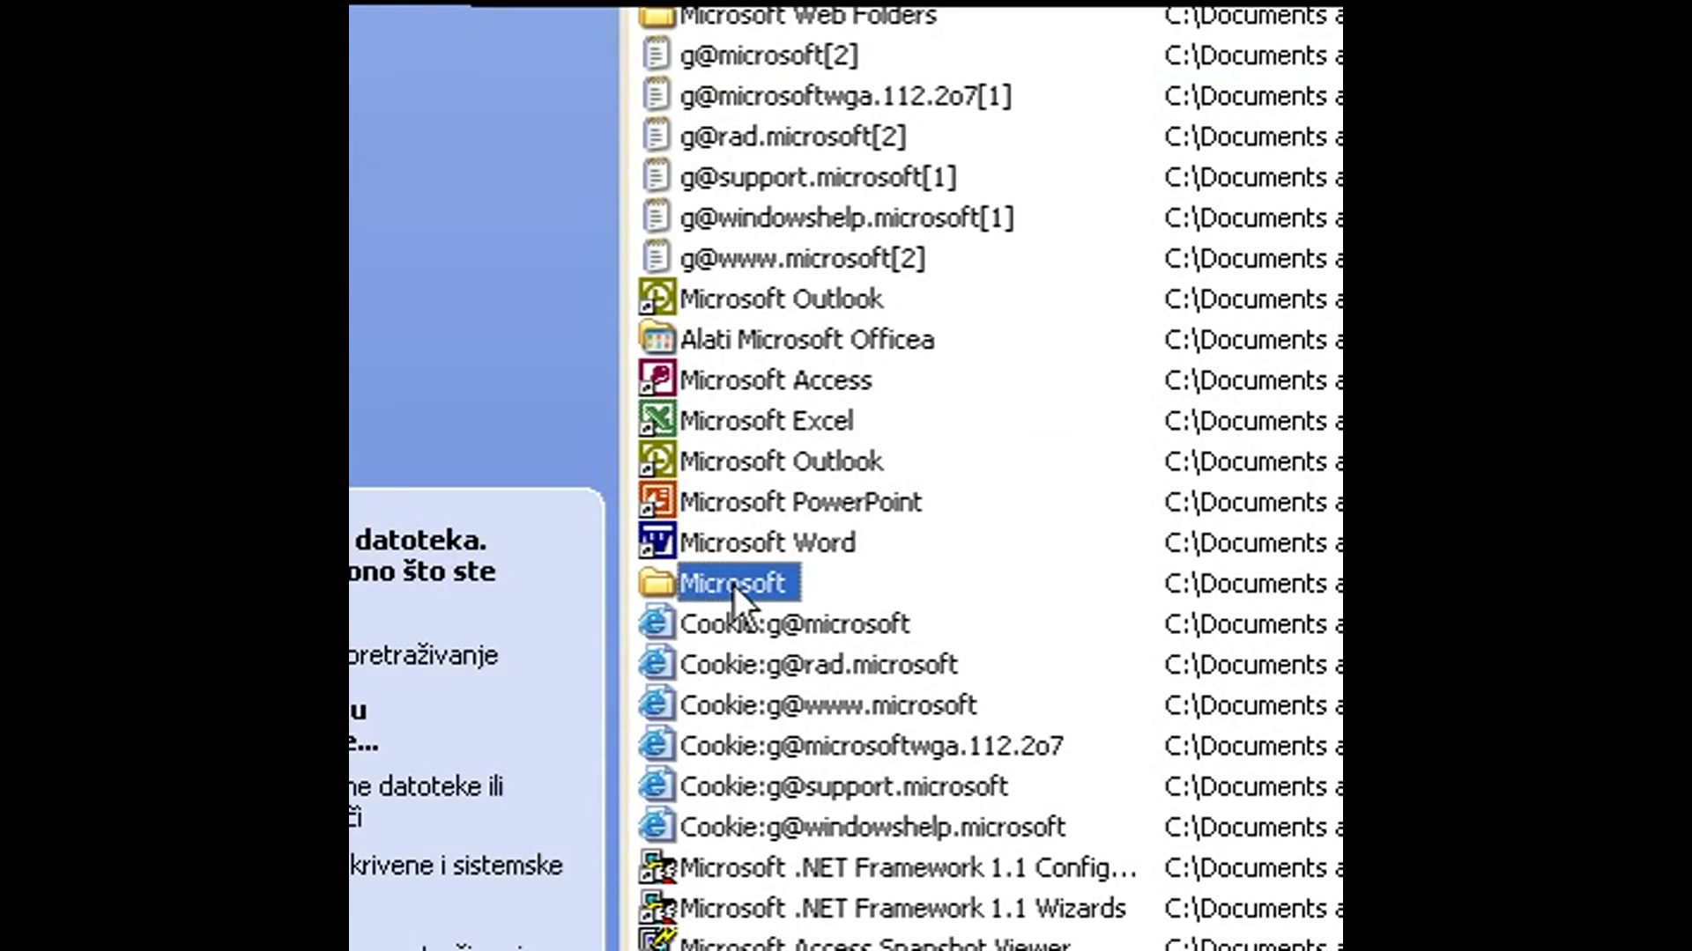
double_click(733, 585)
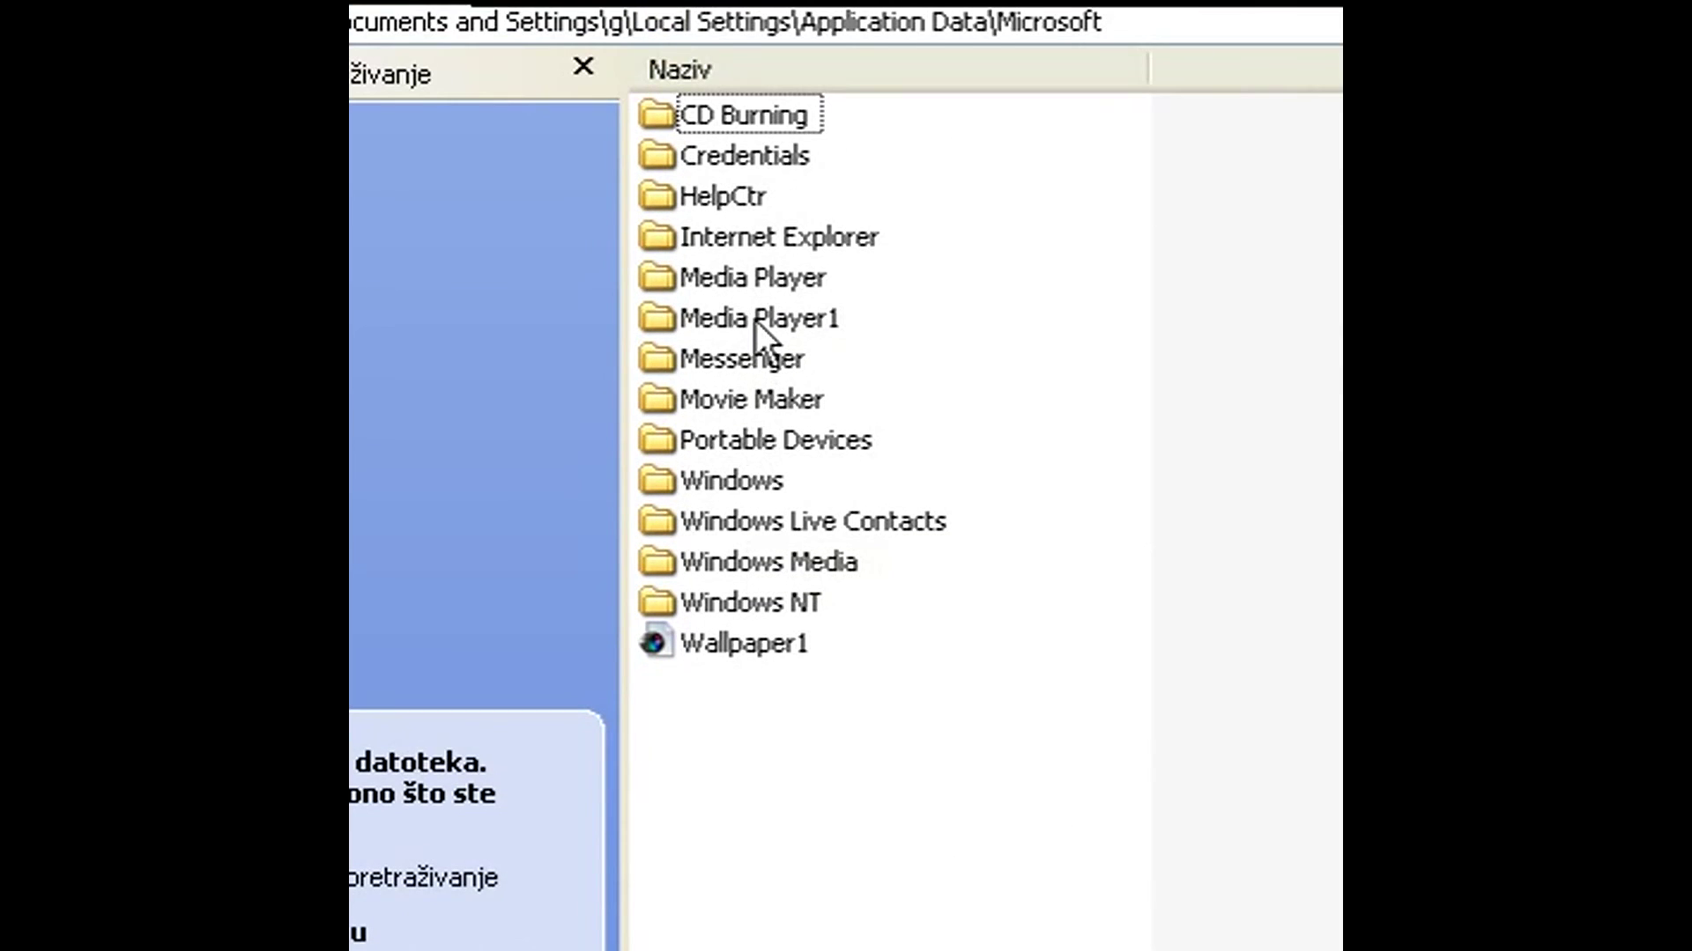
double_click(754, 320)
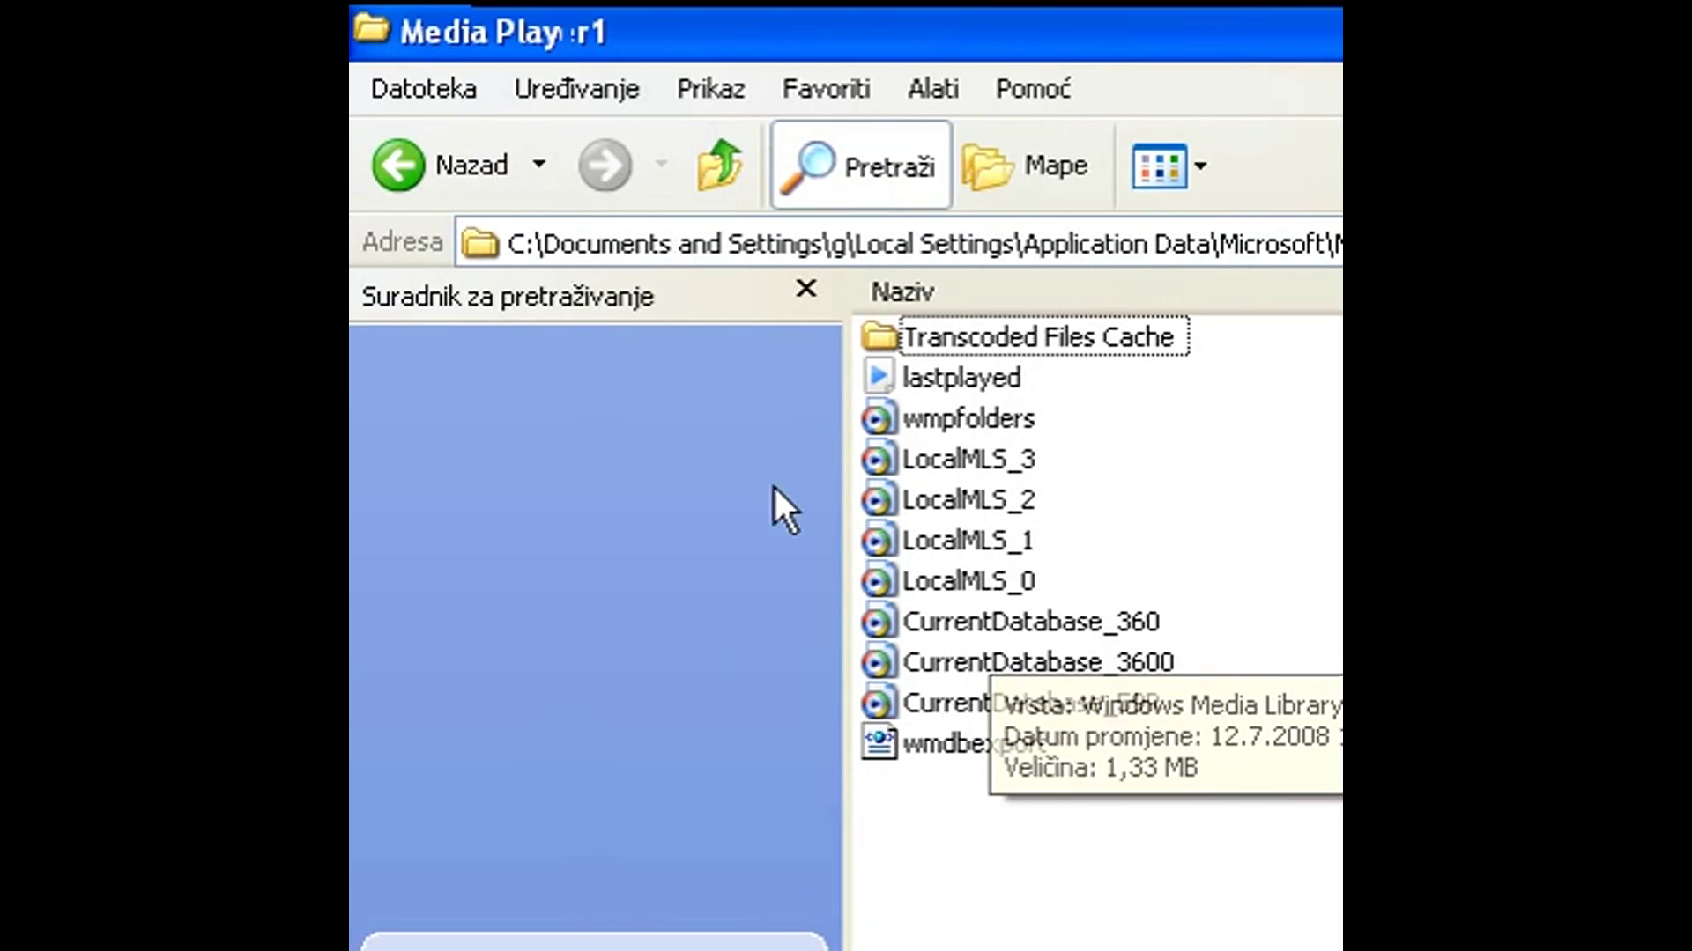
Return to the search results and reopen the Microsoft folder located in Local Settings\Application Data
click(458, 175)
click(458, 174)
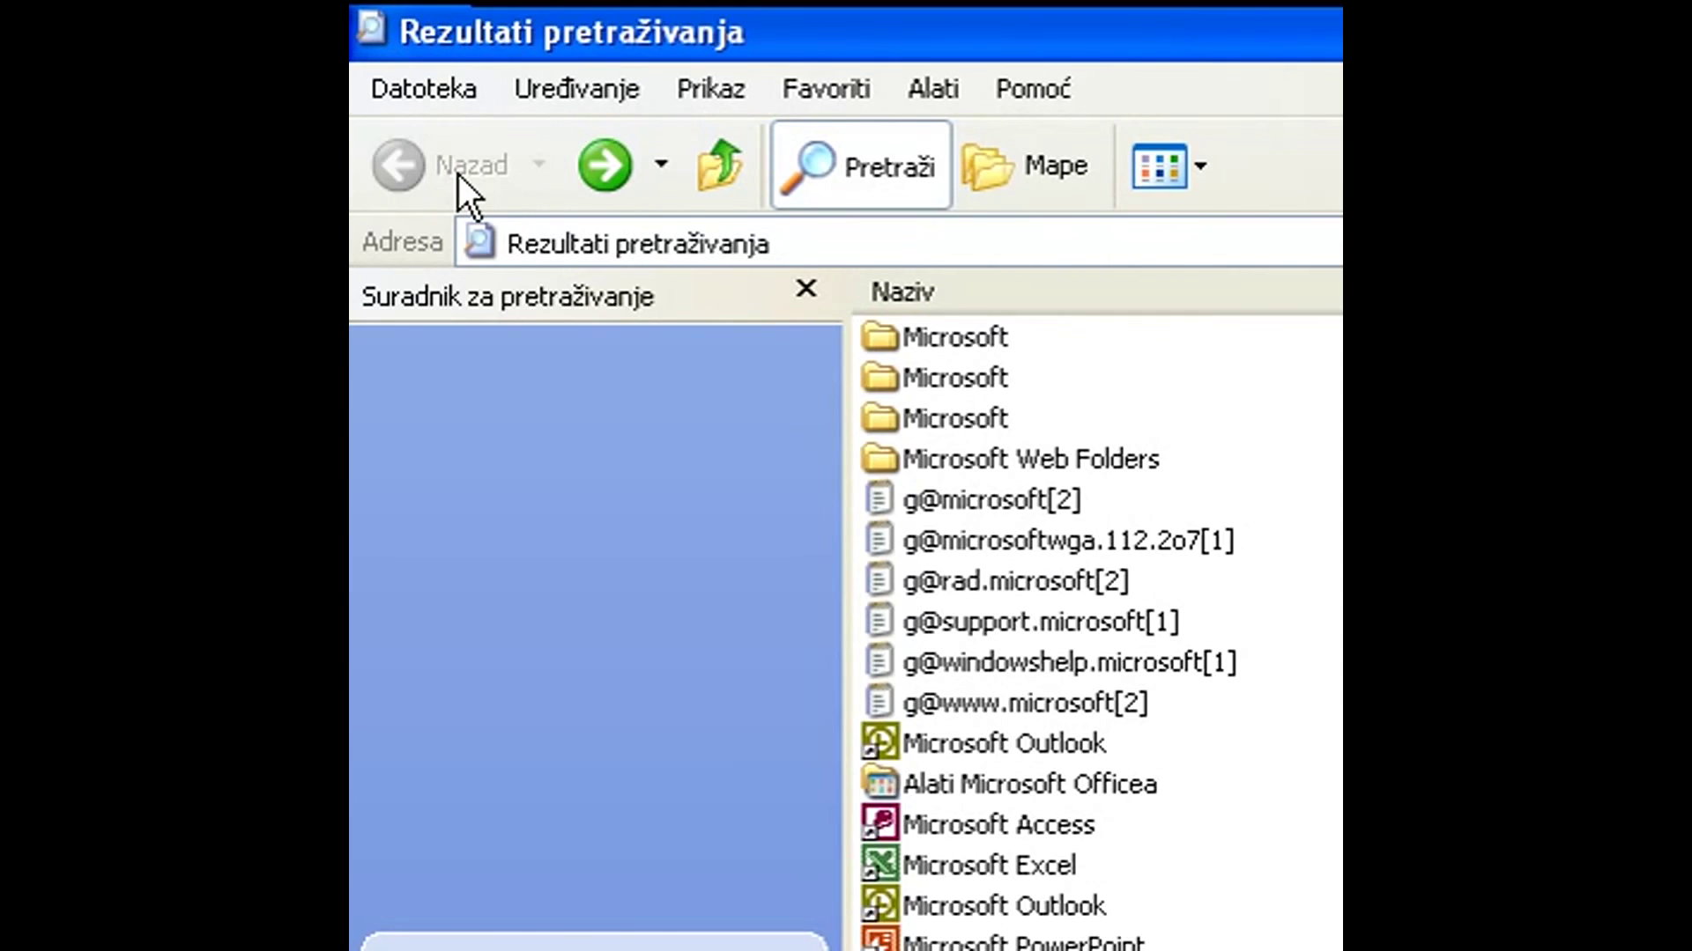
double_click(952, 588)
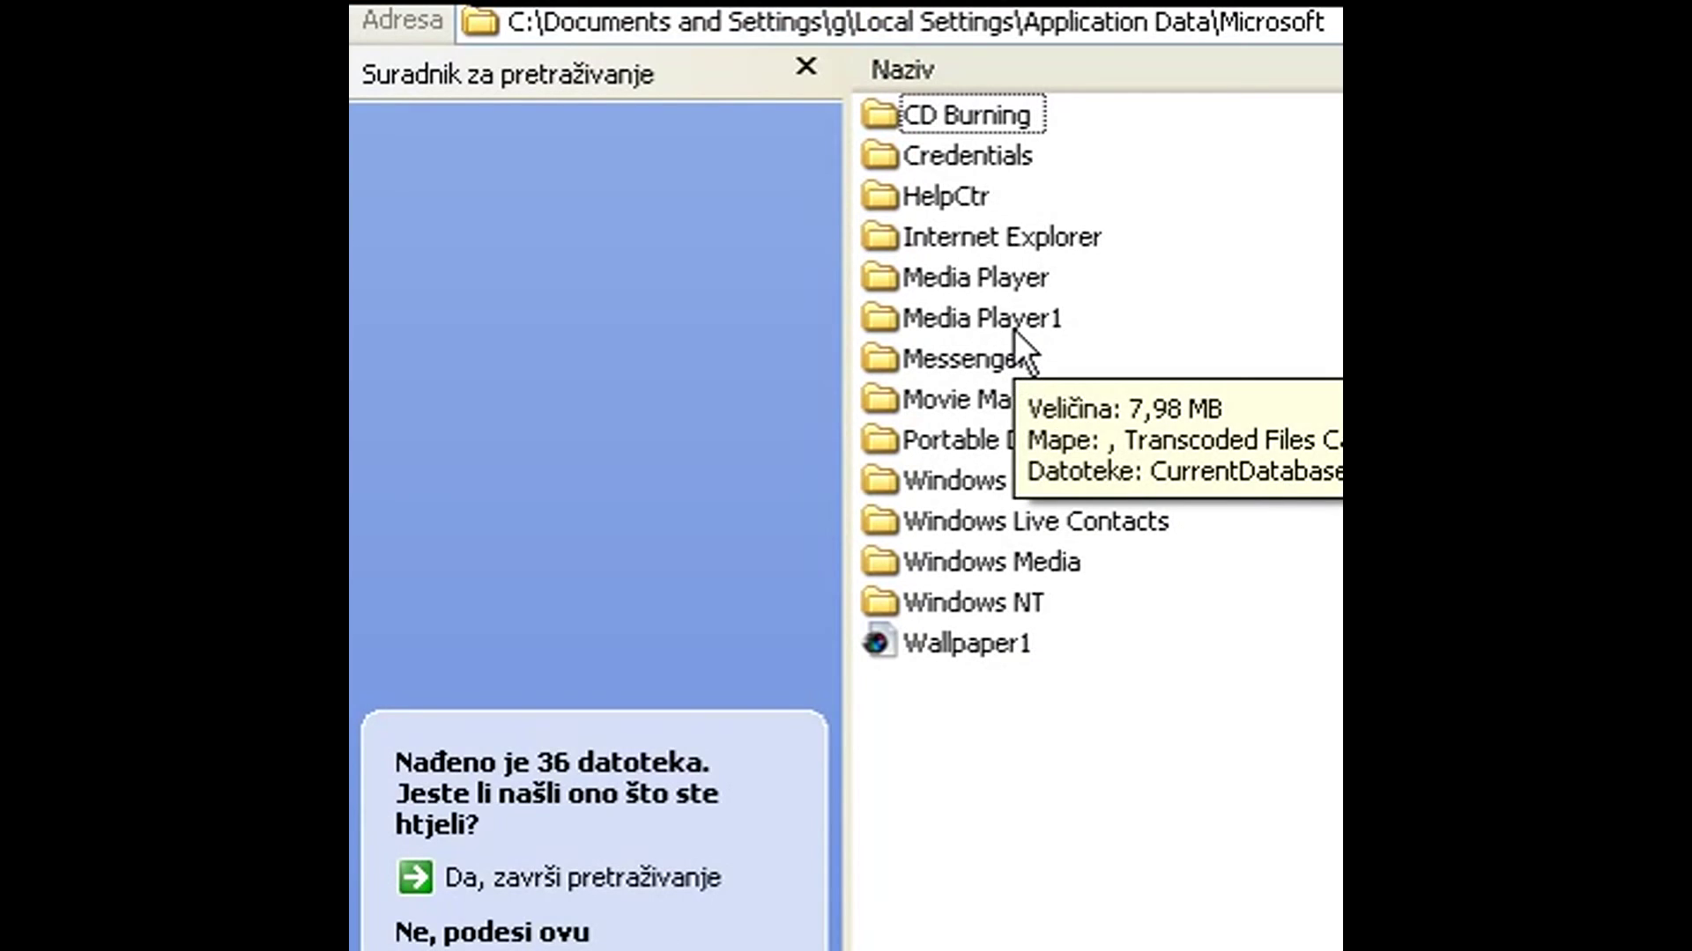
Open the Media Player1 folder's name for editing and accept the name Media Player1
click(1013, 329)
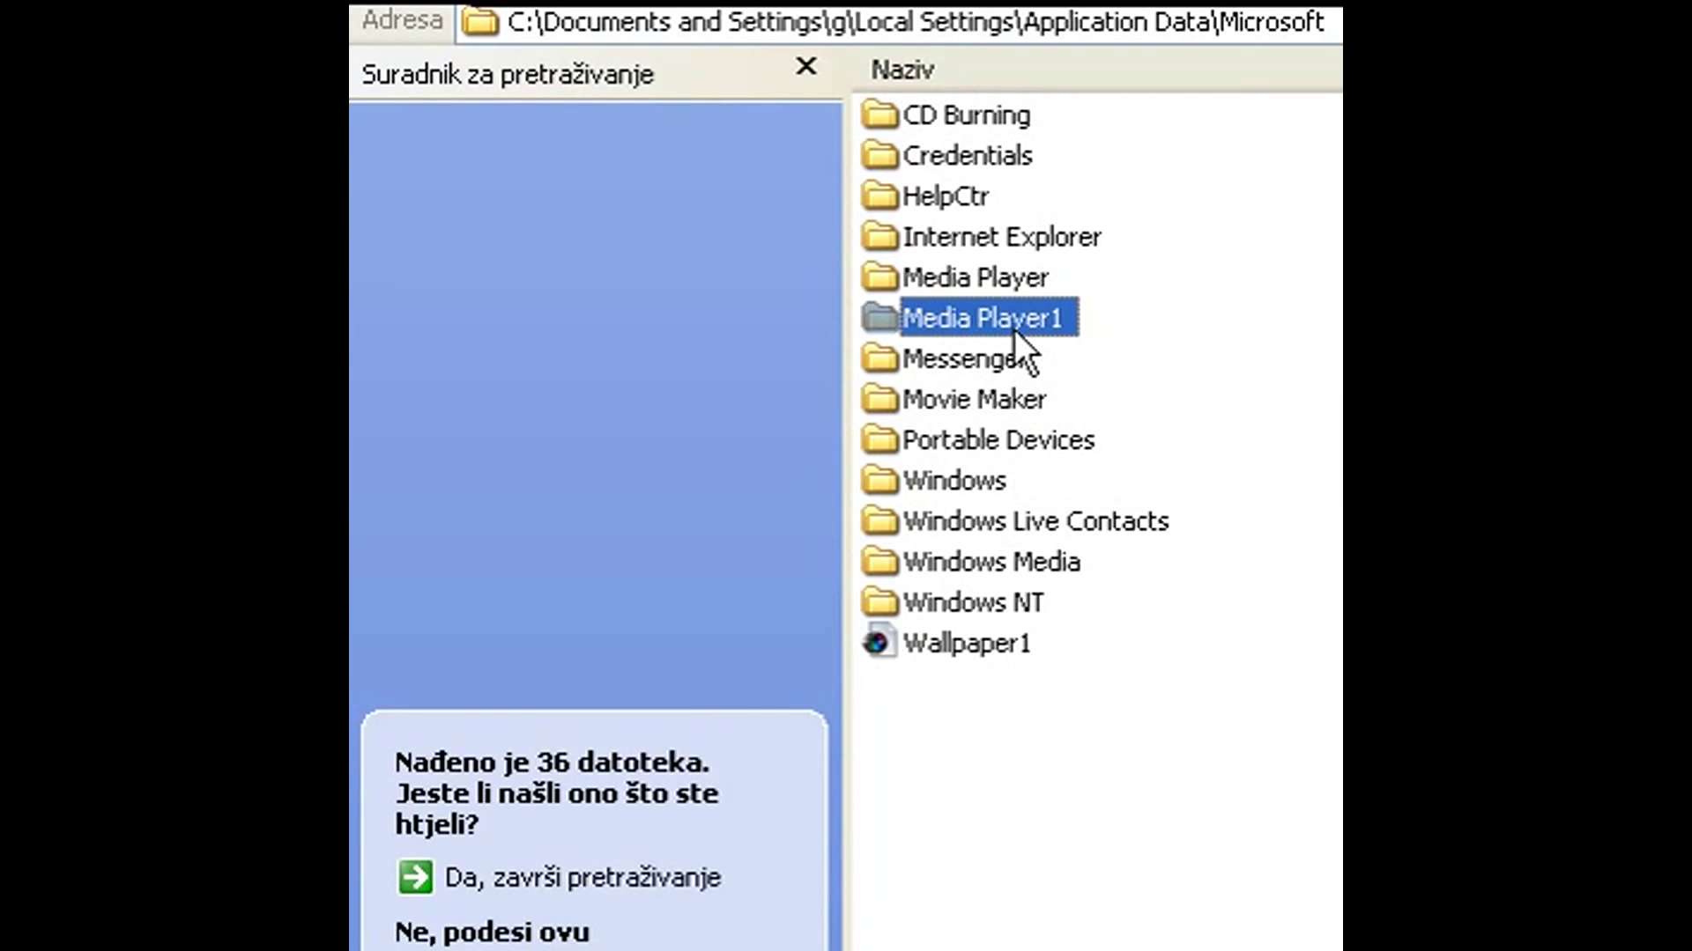
right_click(1024, 317)
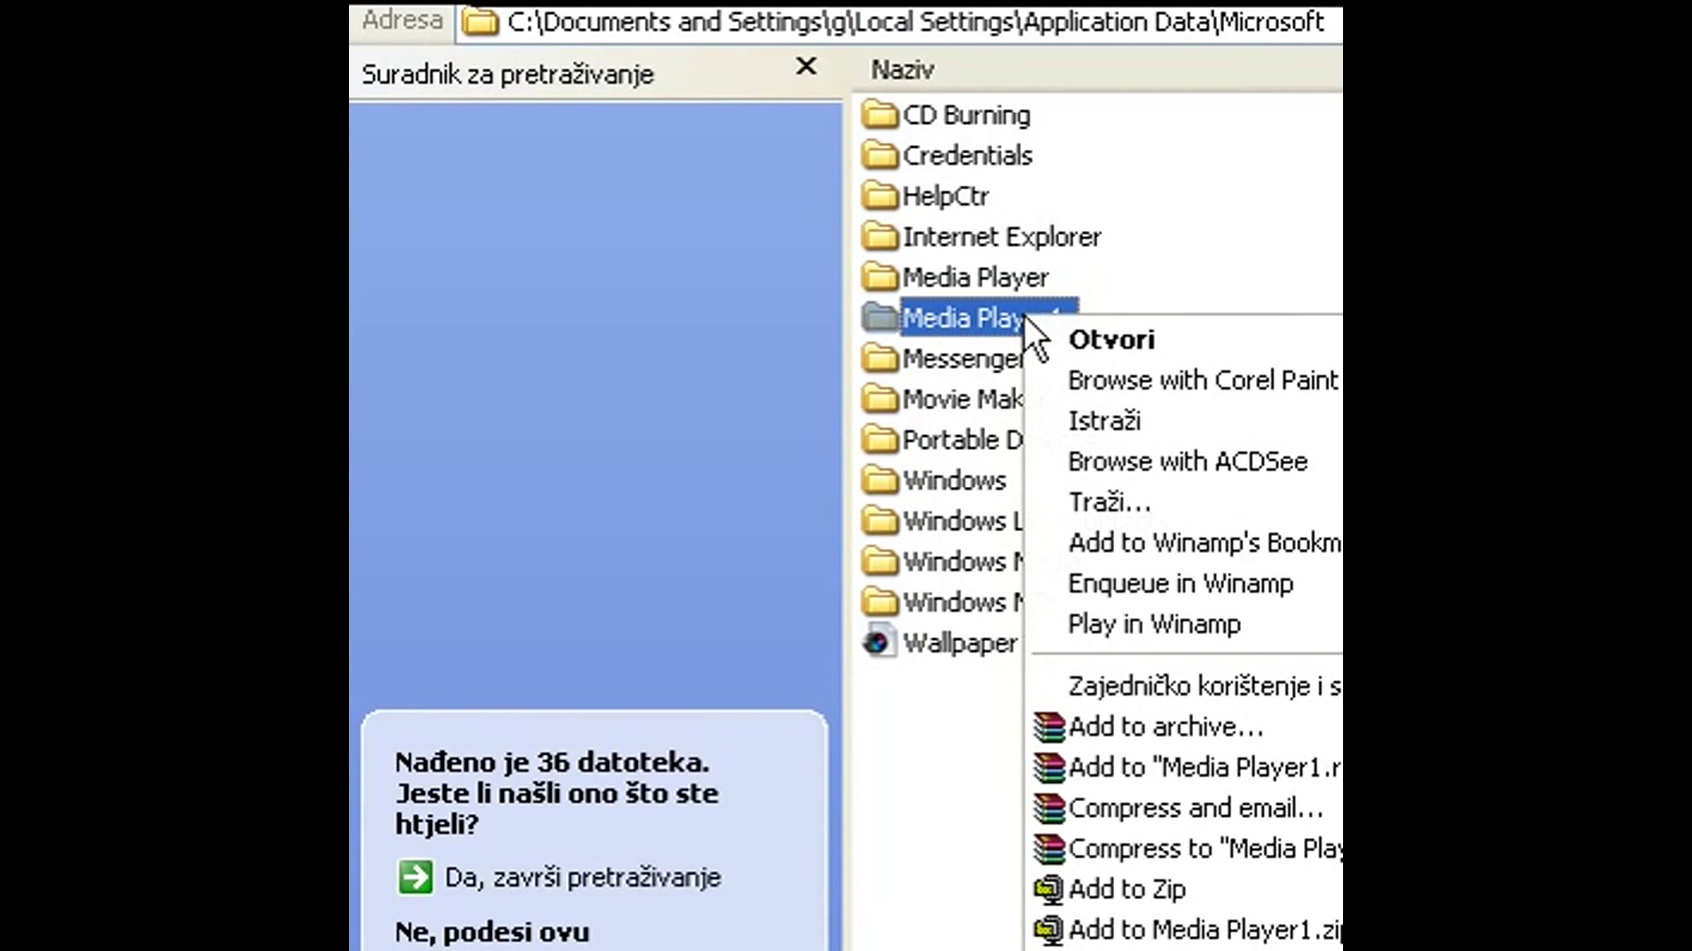
click(996, 314)
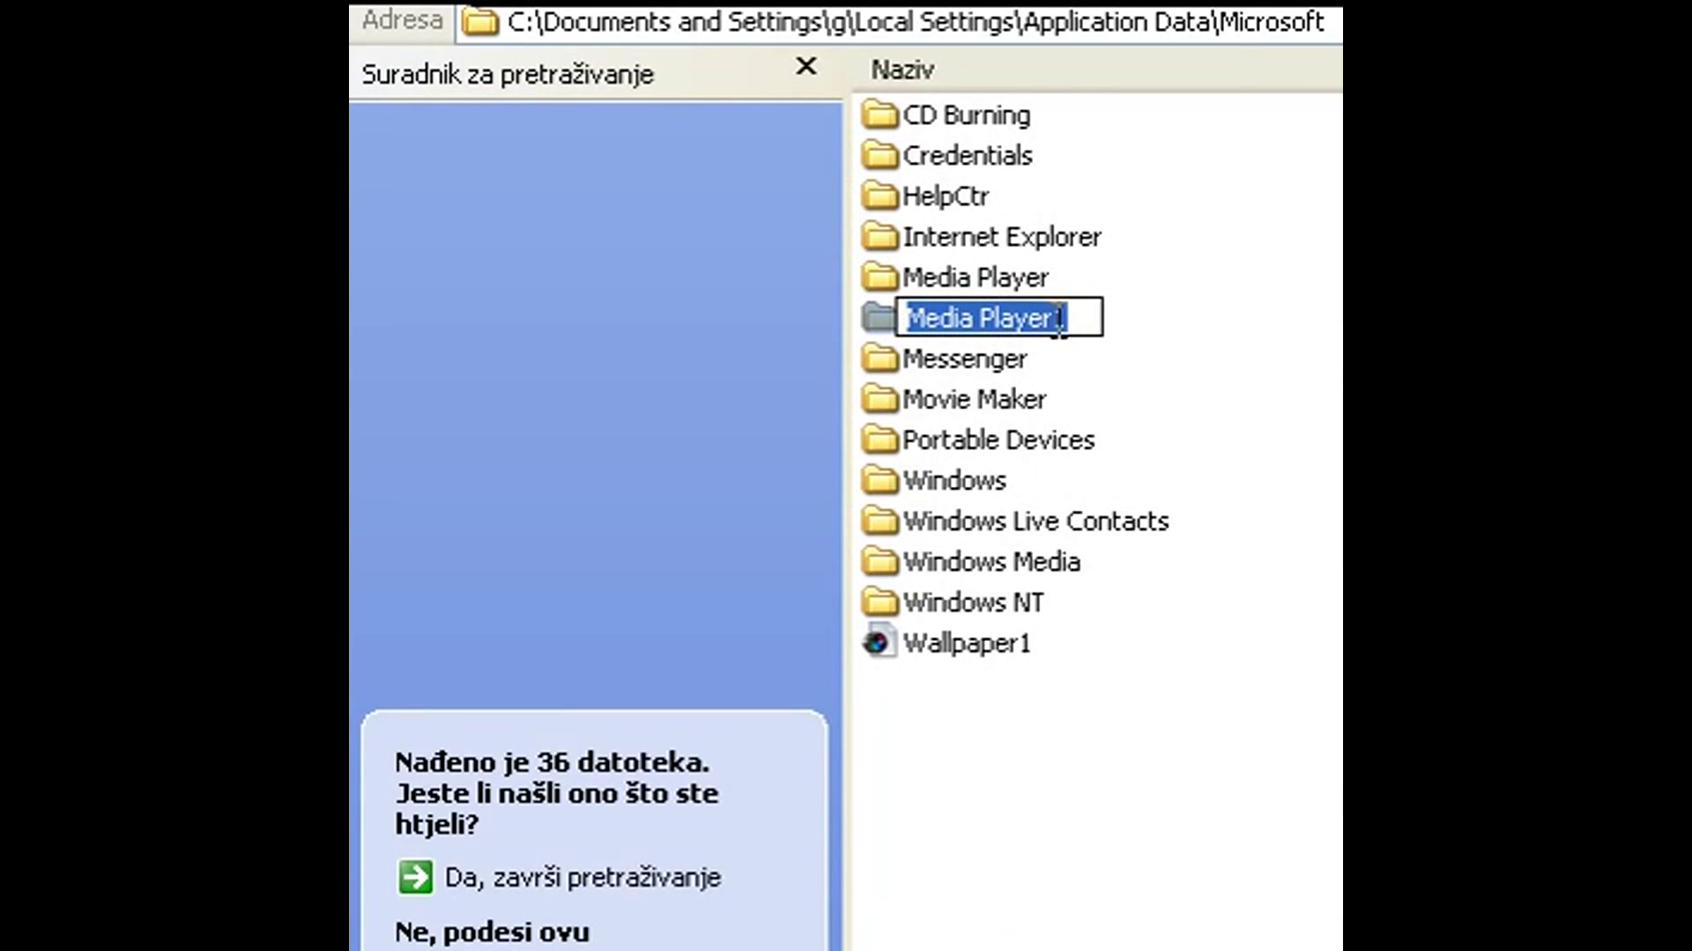
click(1078, 319)
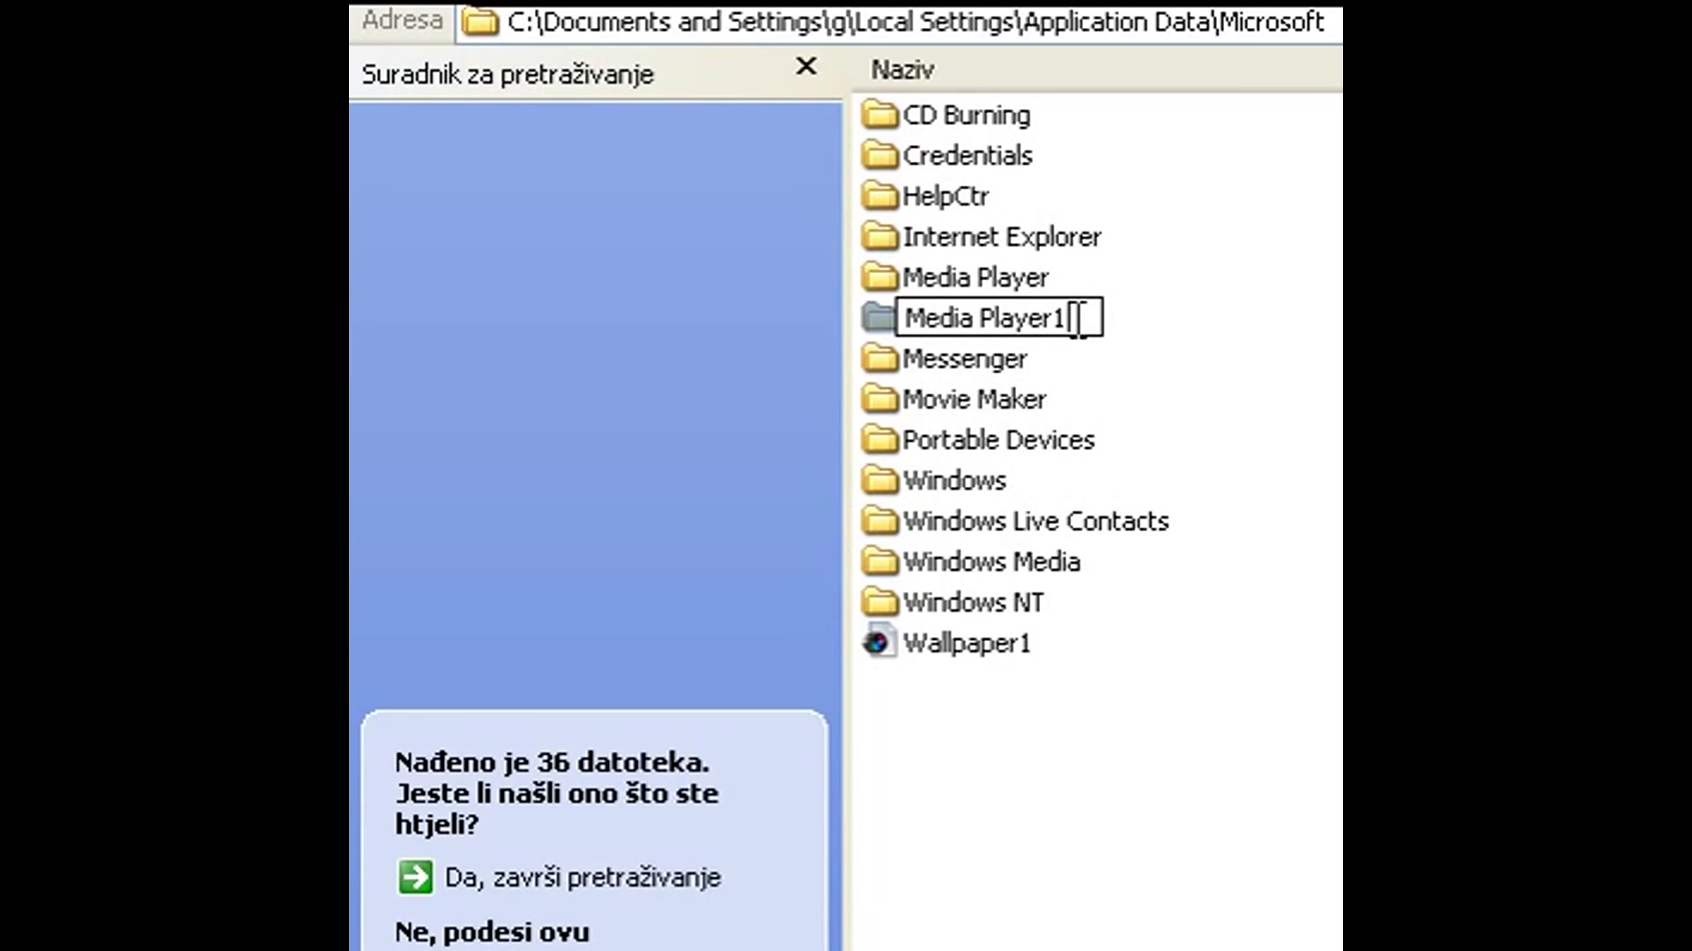
key(Return)
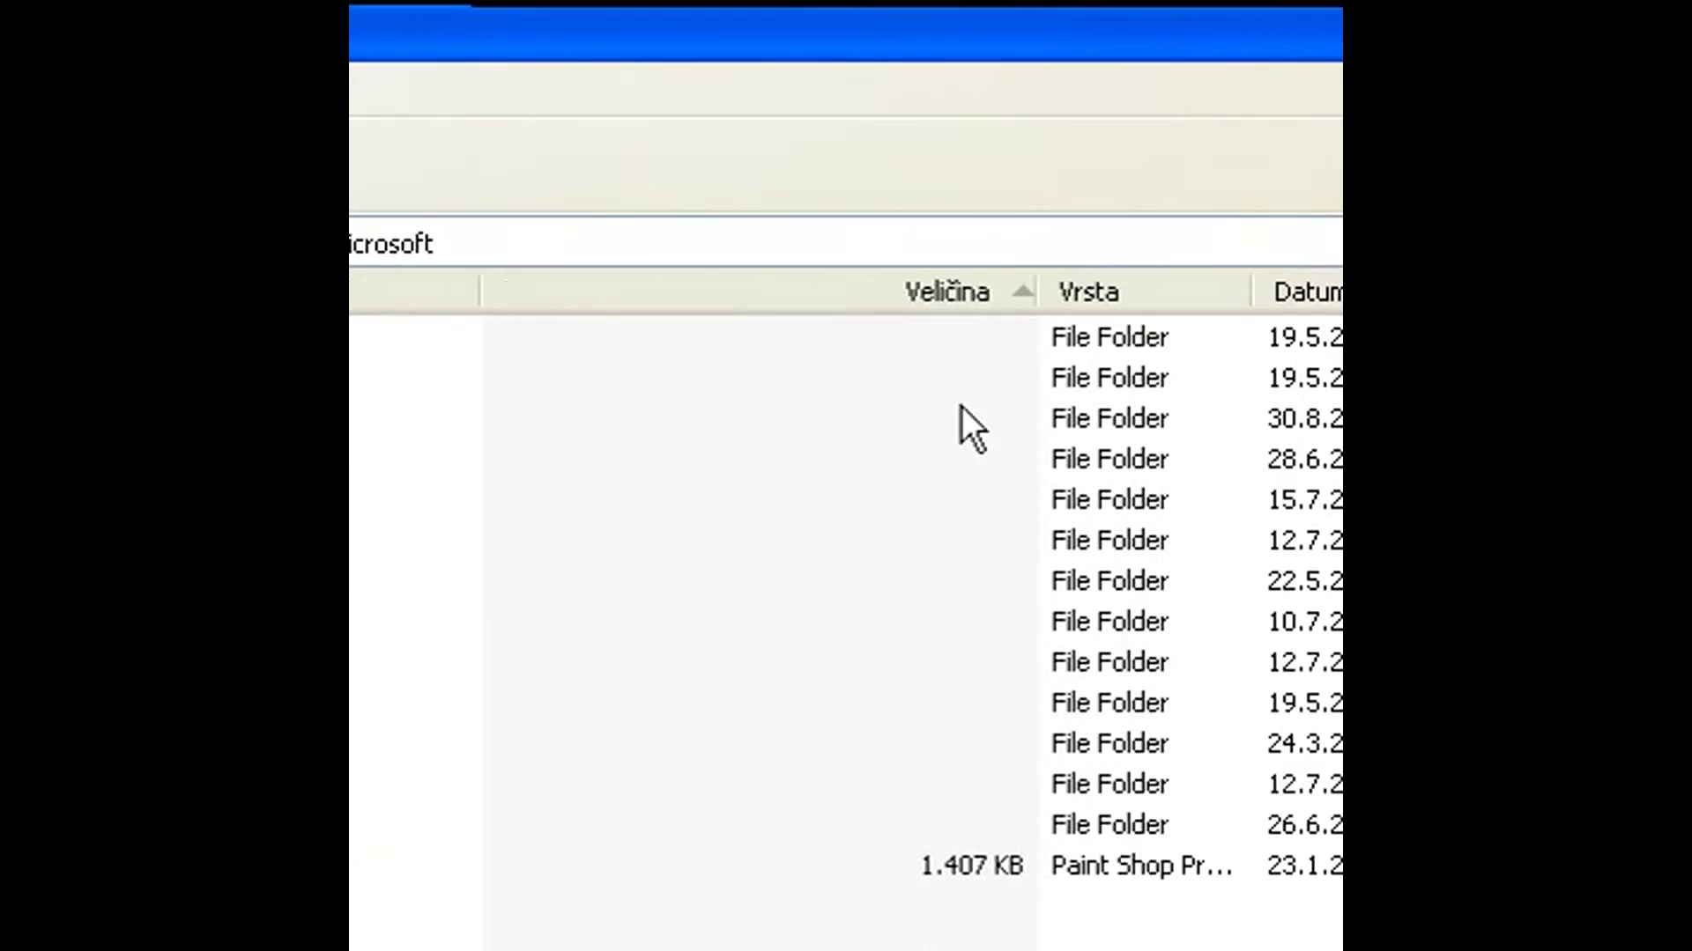
Leave the folder window and switch the Windows Media Player library from videos to the music list by artist
click(1313, 32)
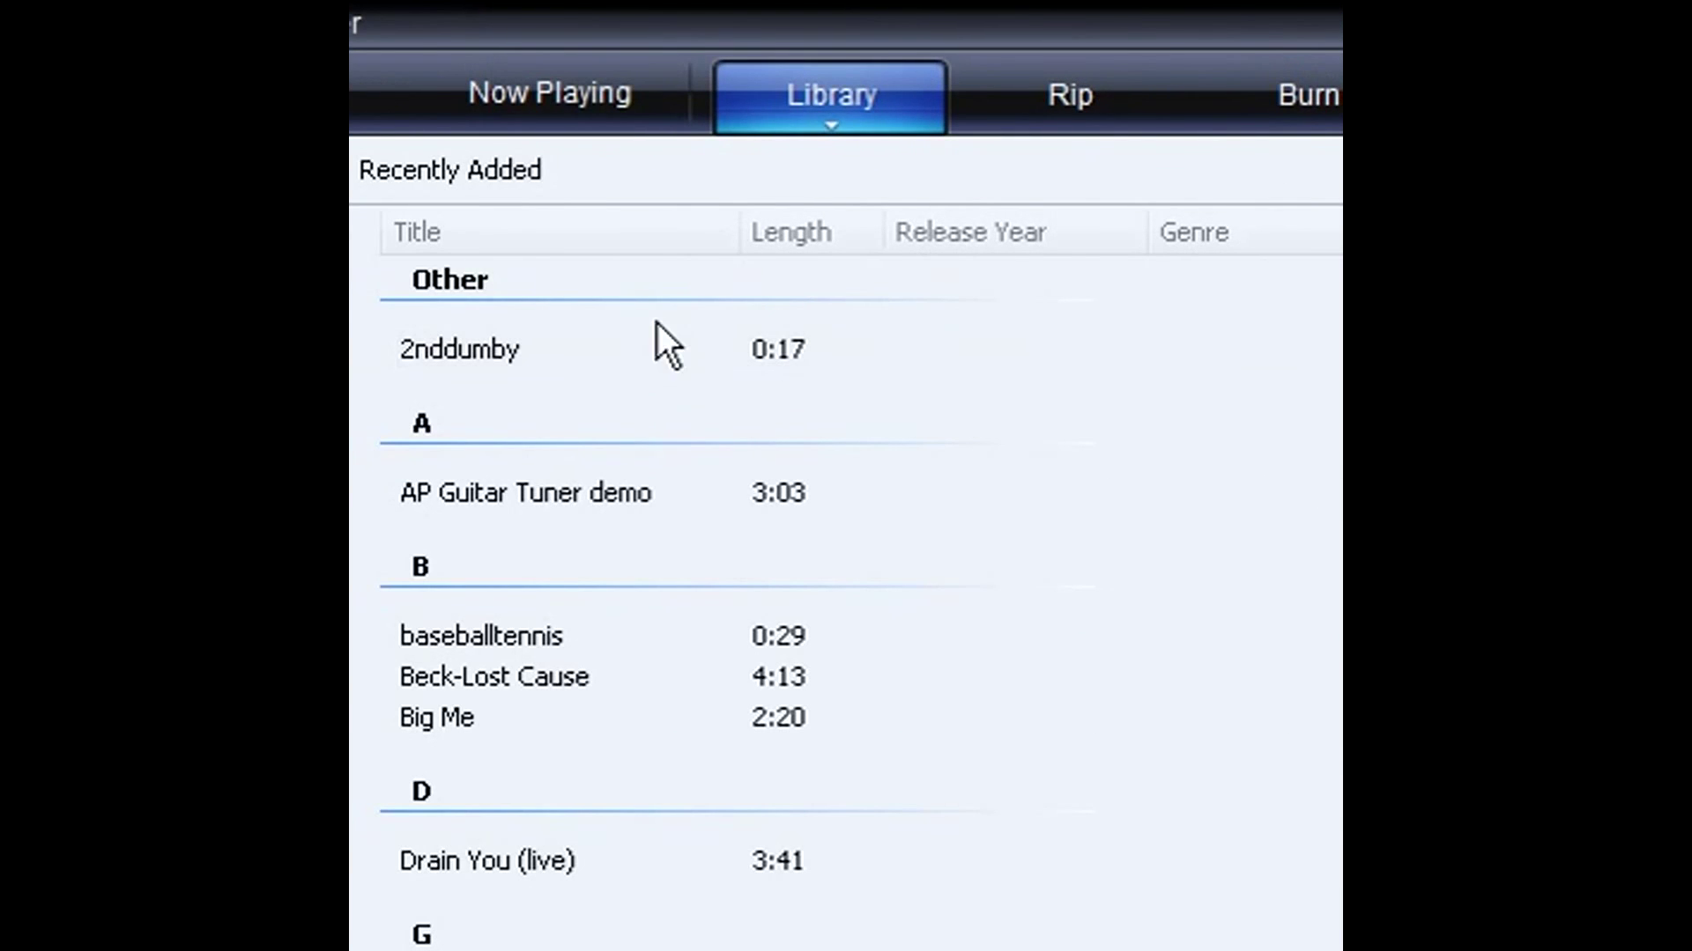
click(813, 94)
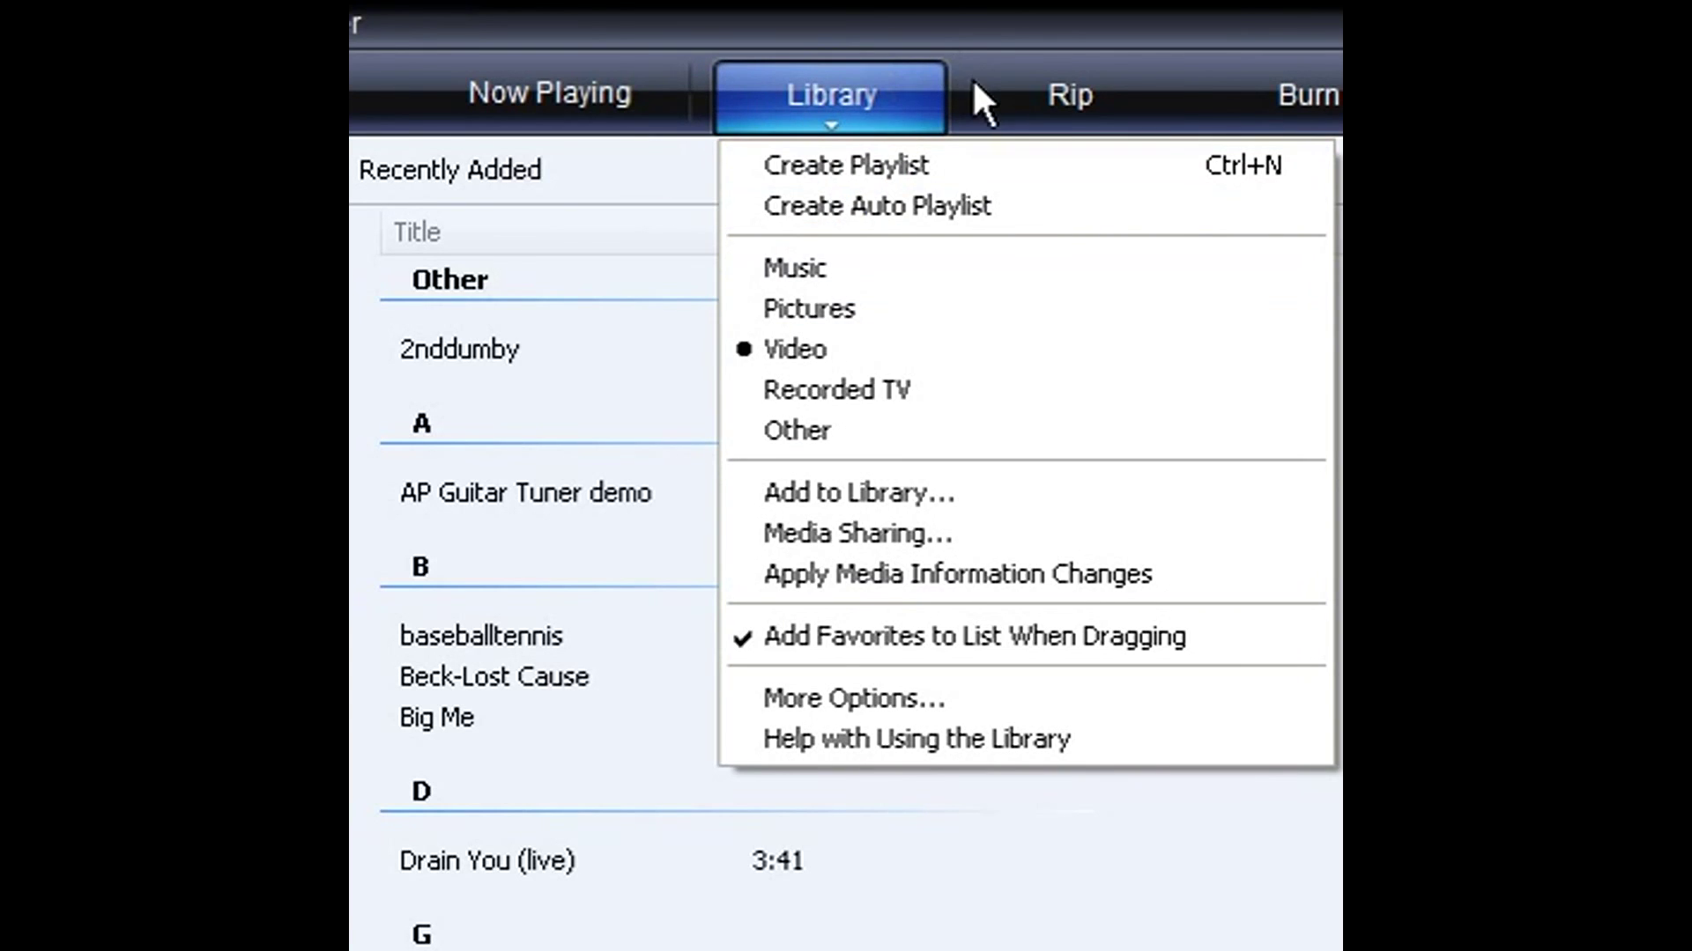
click(973, 81)
click(973, 81)
click(872, 79)
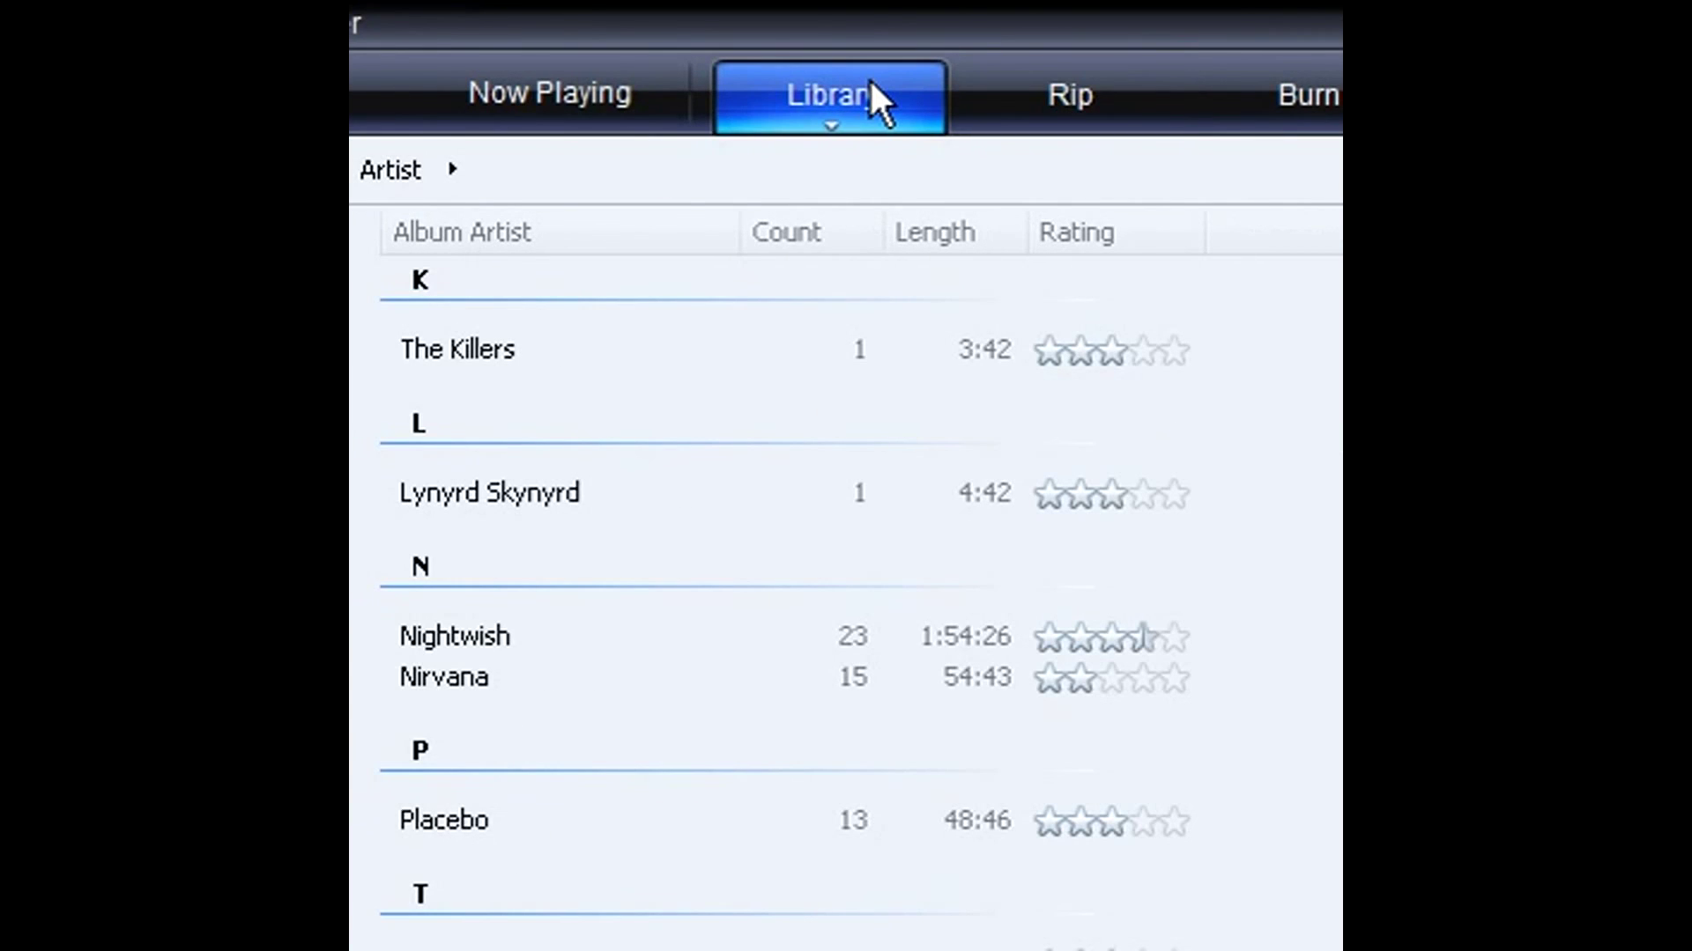
key(Tab)
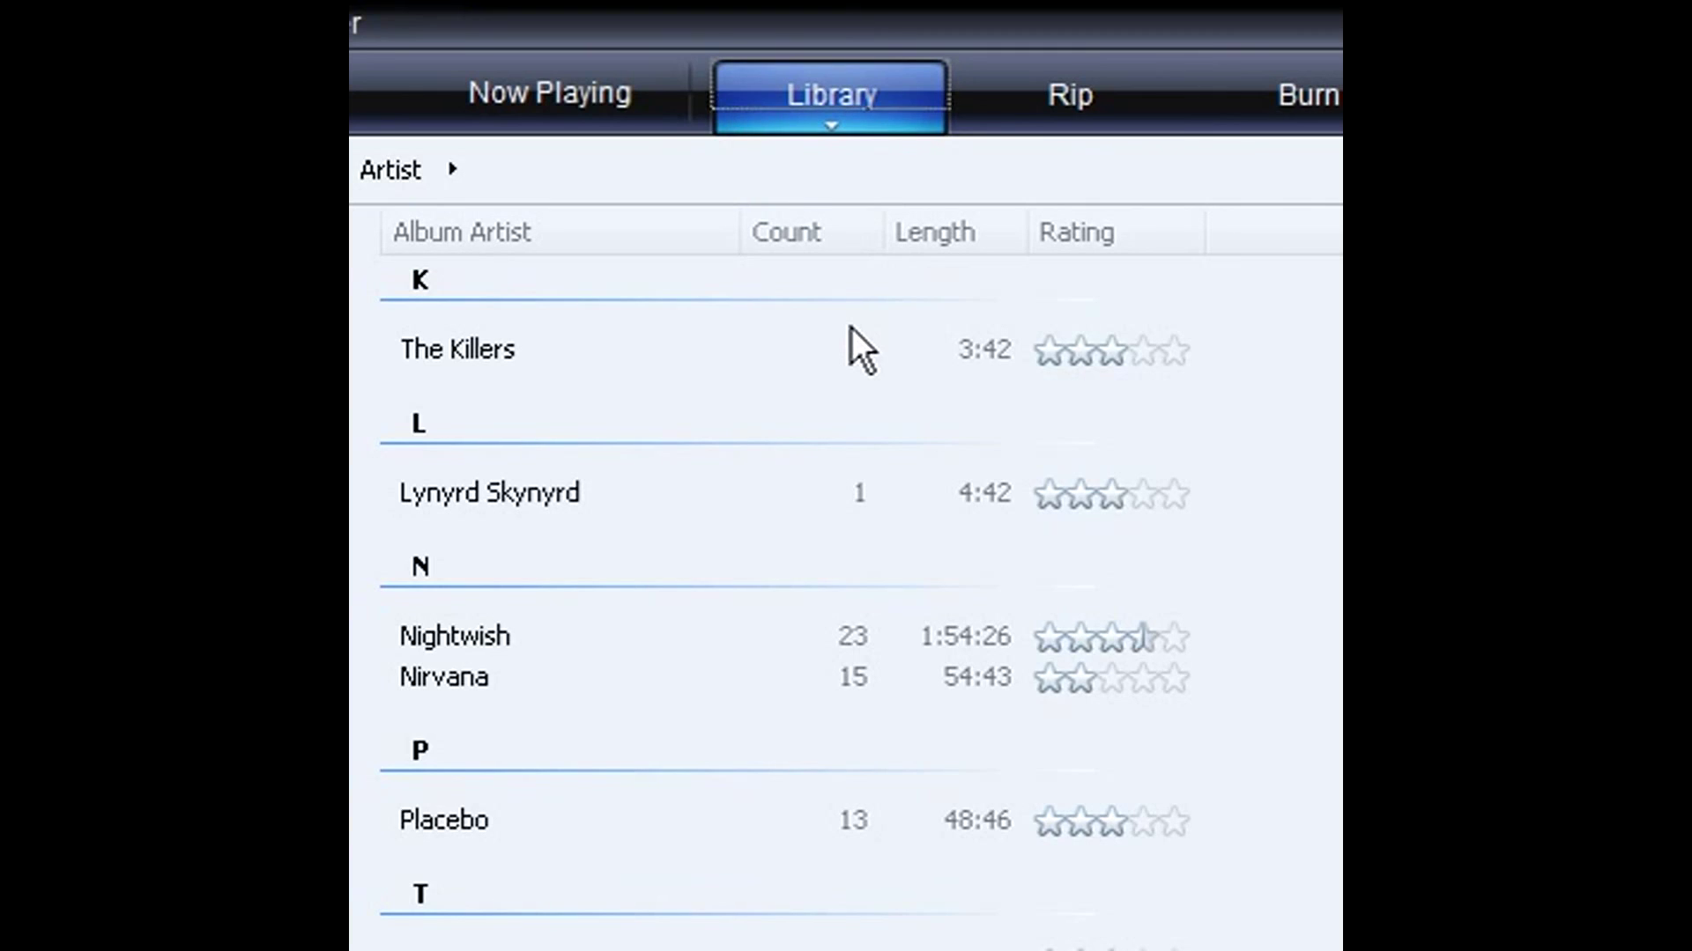